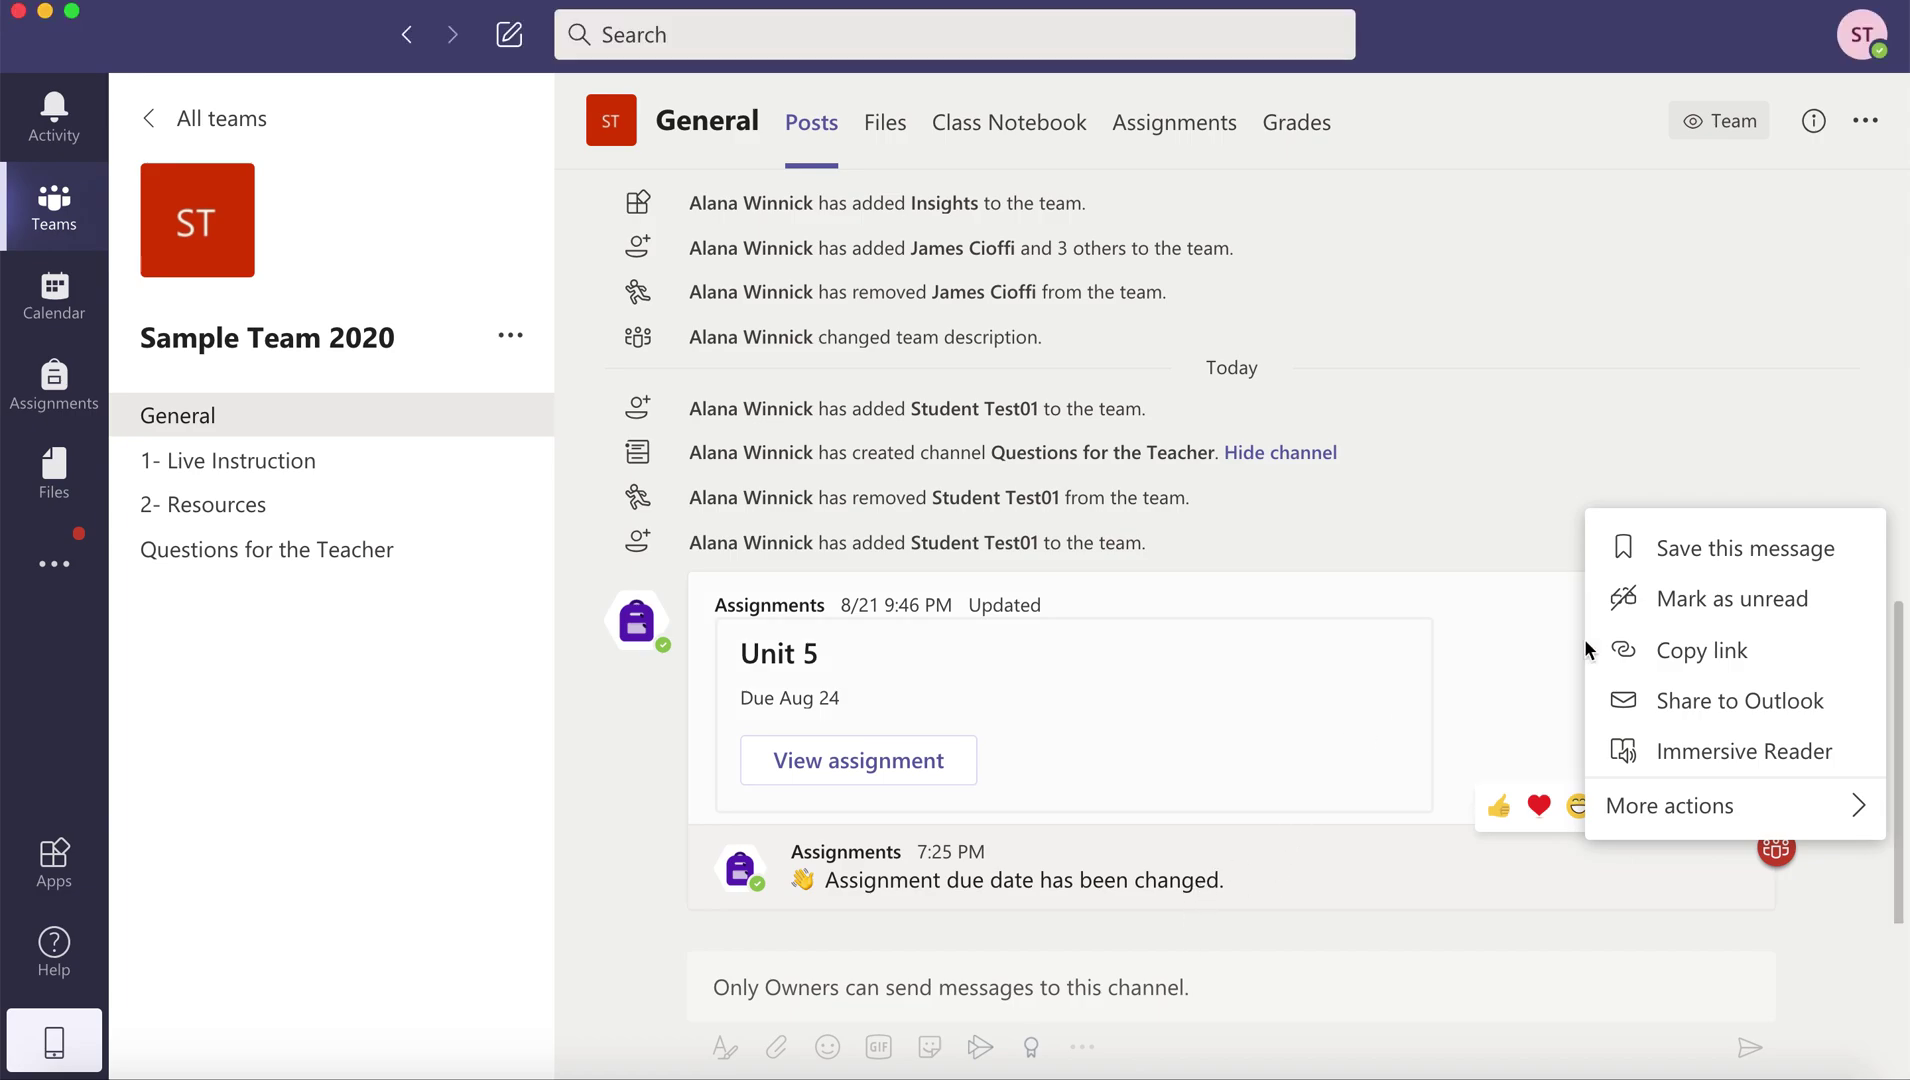
- Open and close the options menu for the Unit 5 assignment message
click(1543, 528)
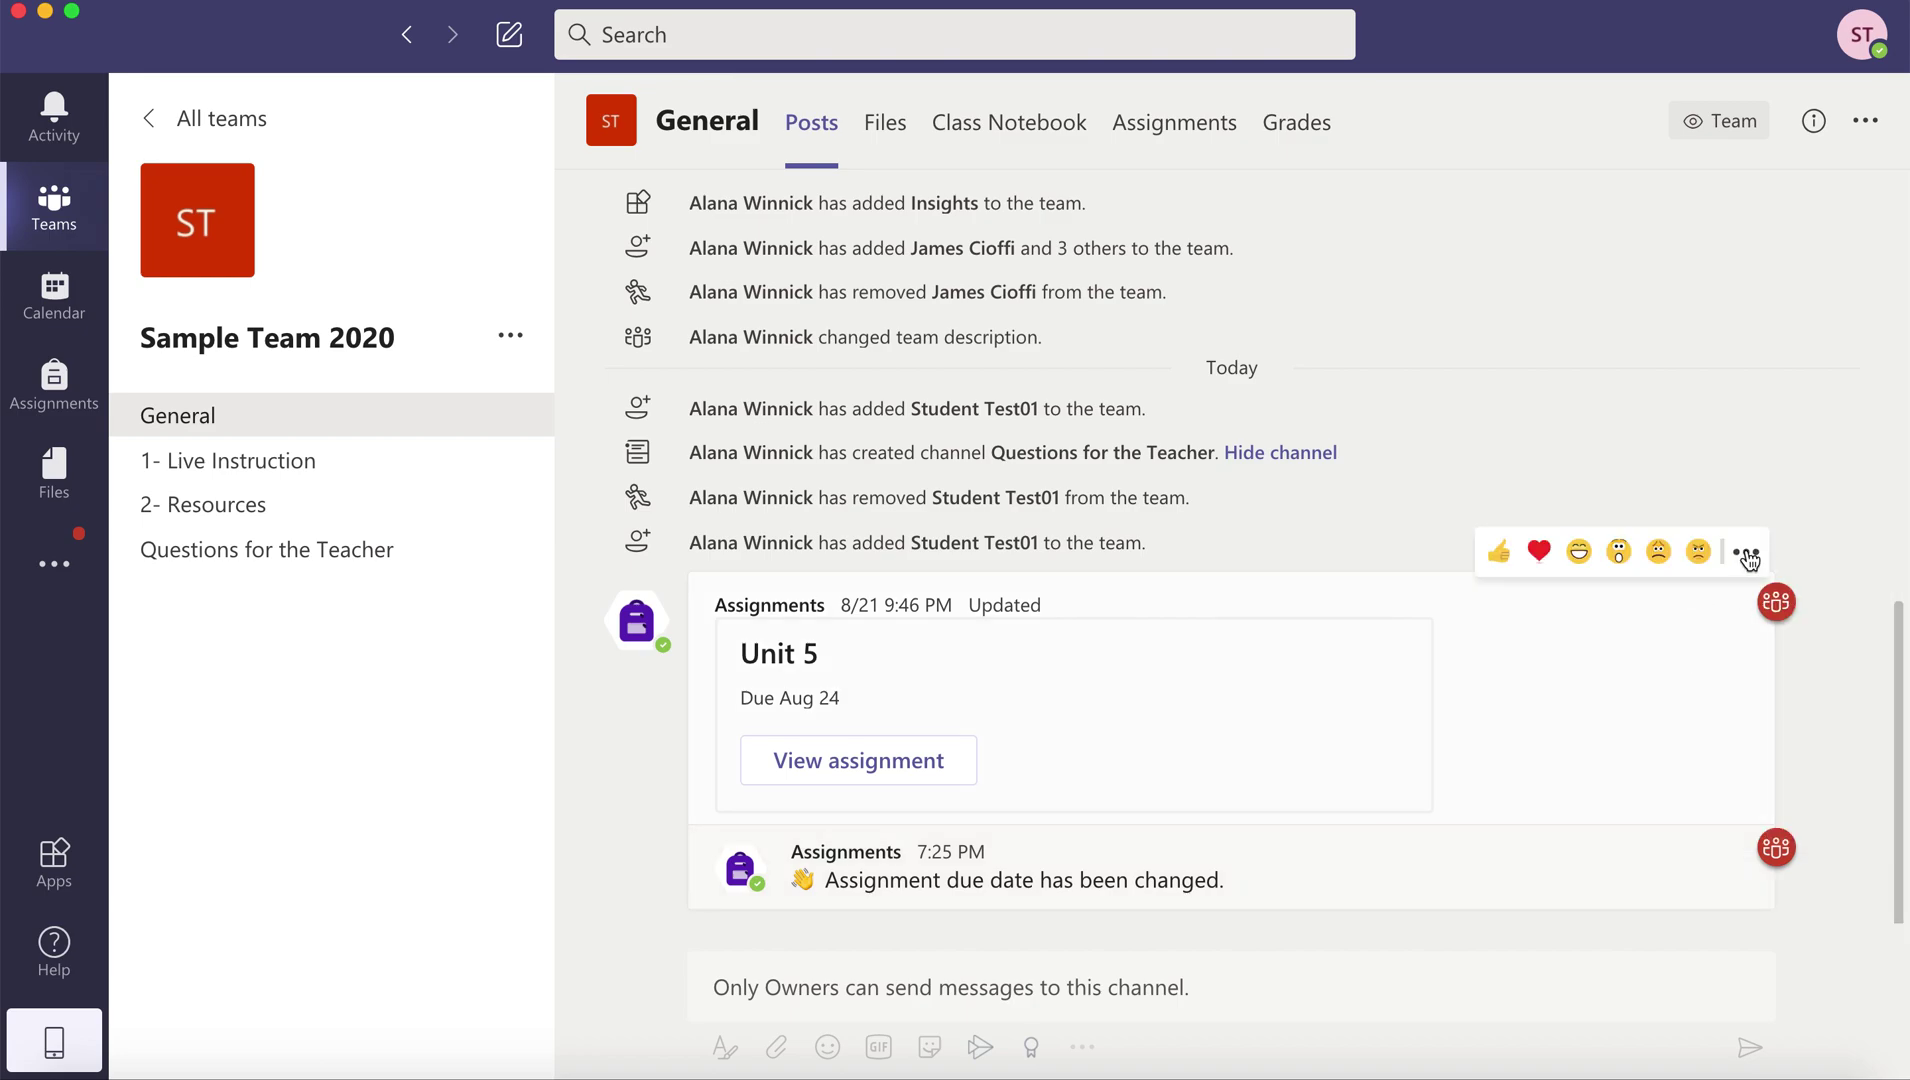
click(1746, 556)
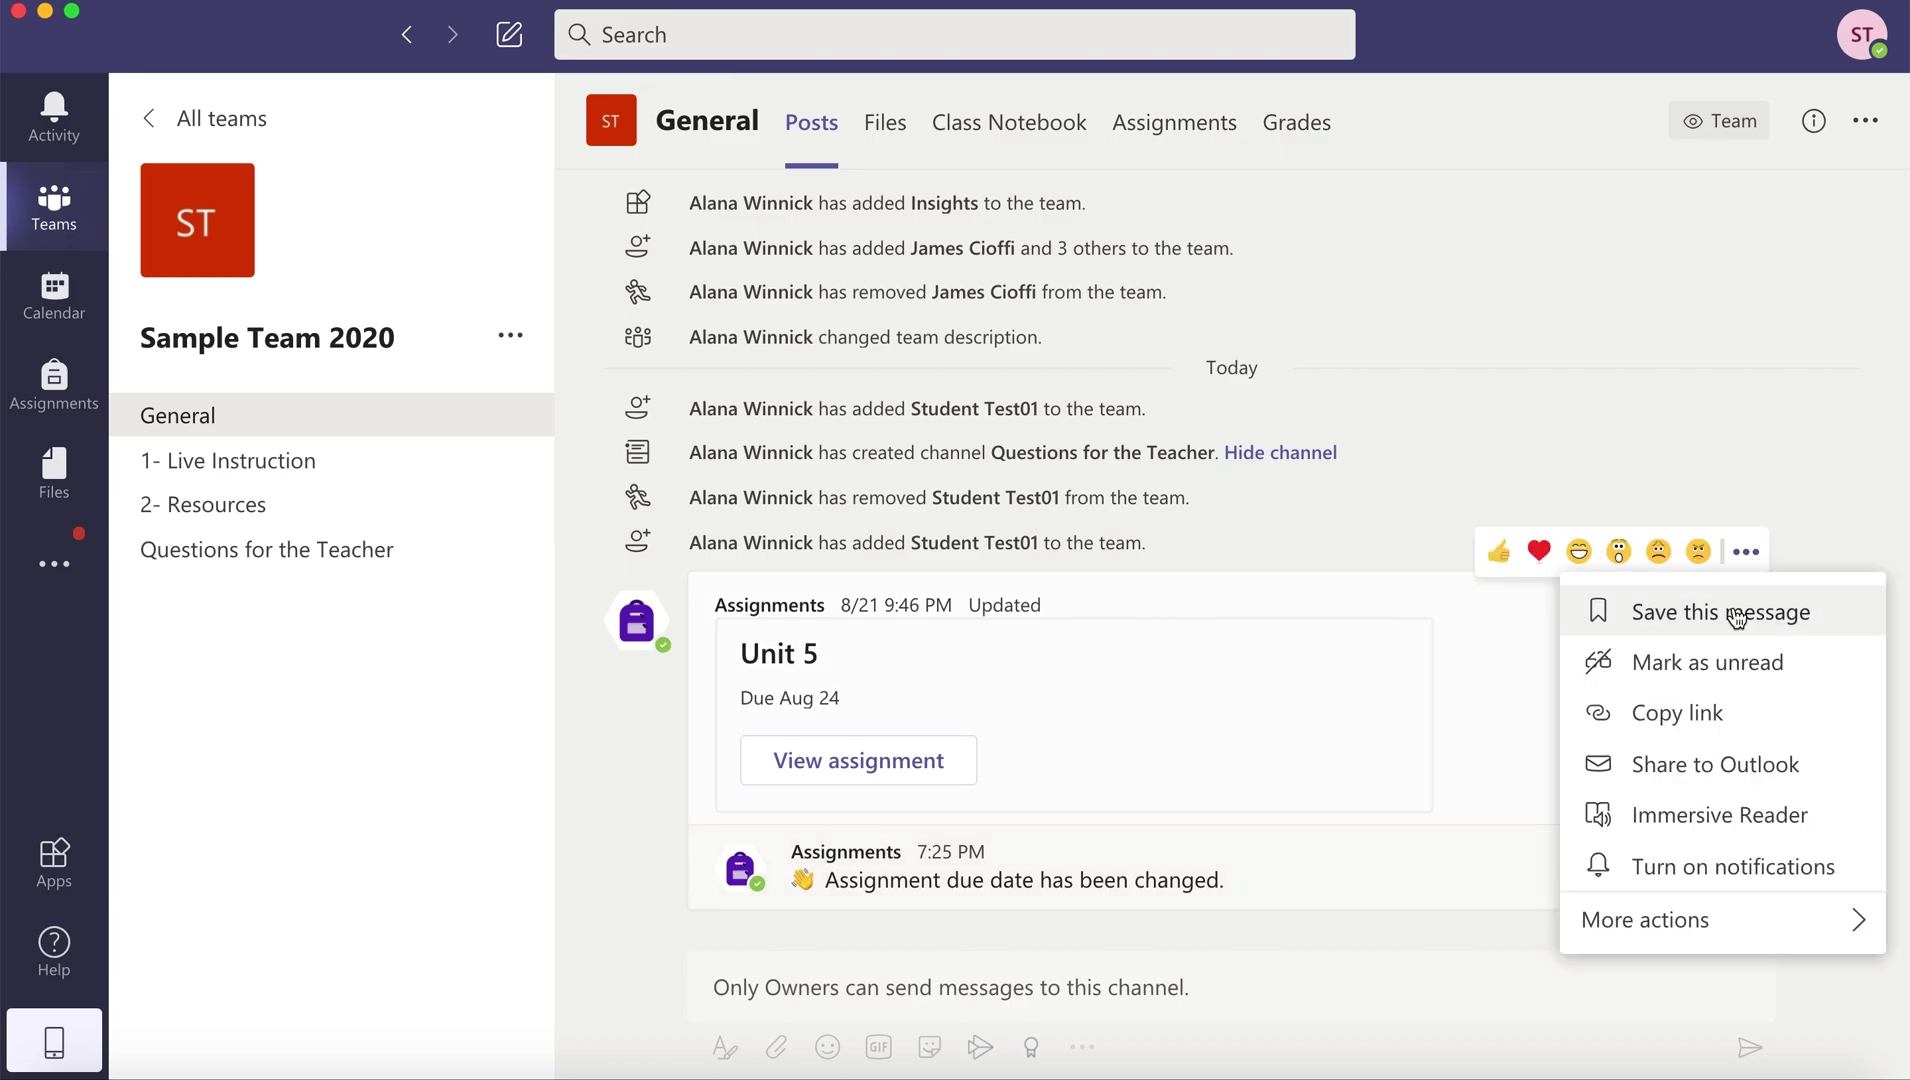
click(1494, 857)
click(1745, 802)
mouse_move(1763, 815)
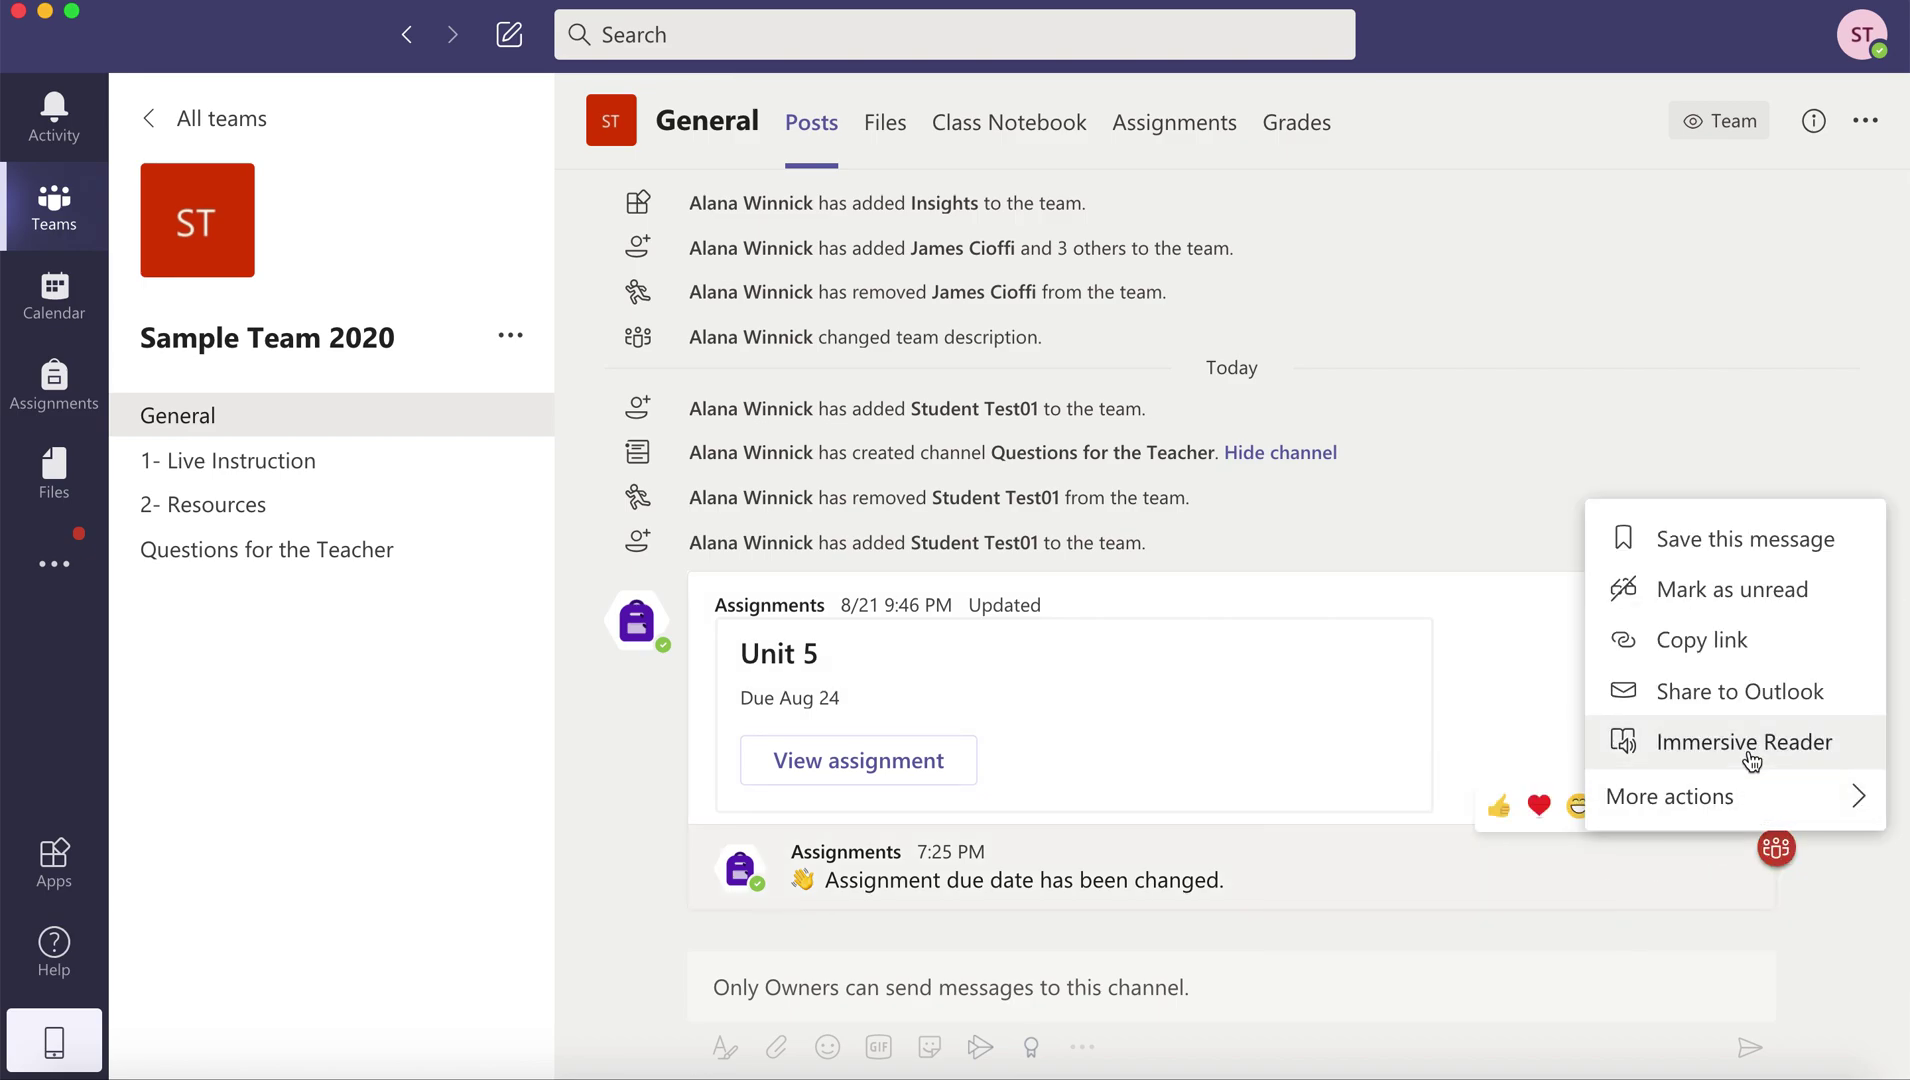
- Open the Unit 5 assignment's Unit 5.docx worksheet and view it in Immersive Reader
click(925, 766)
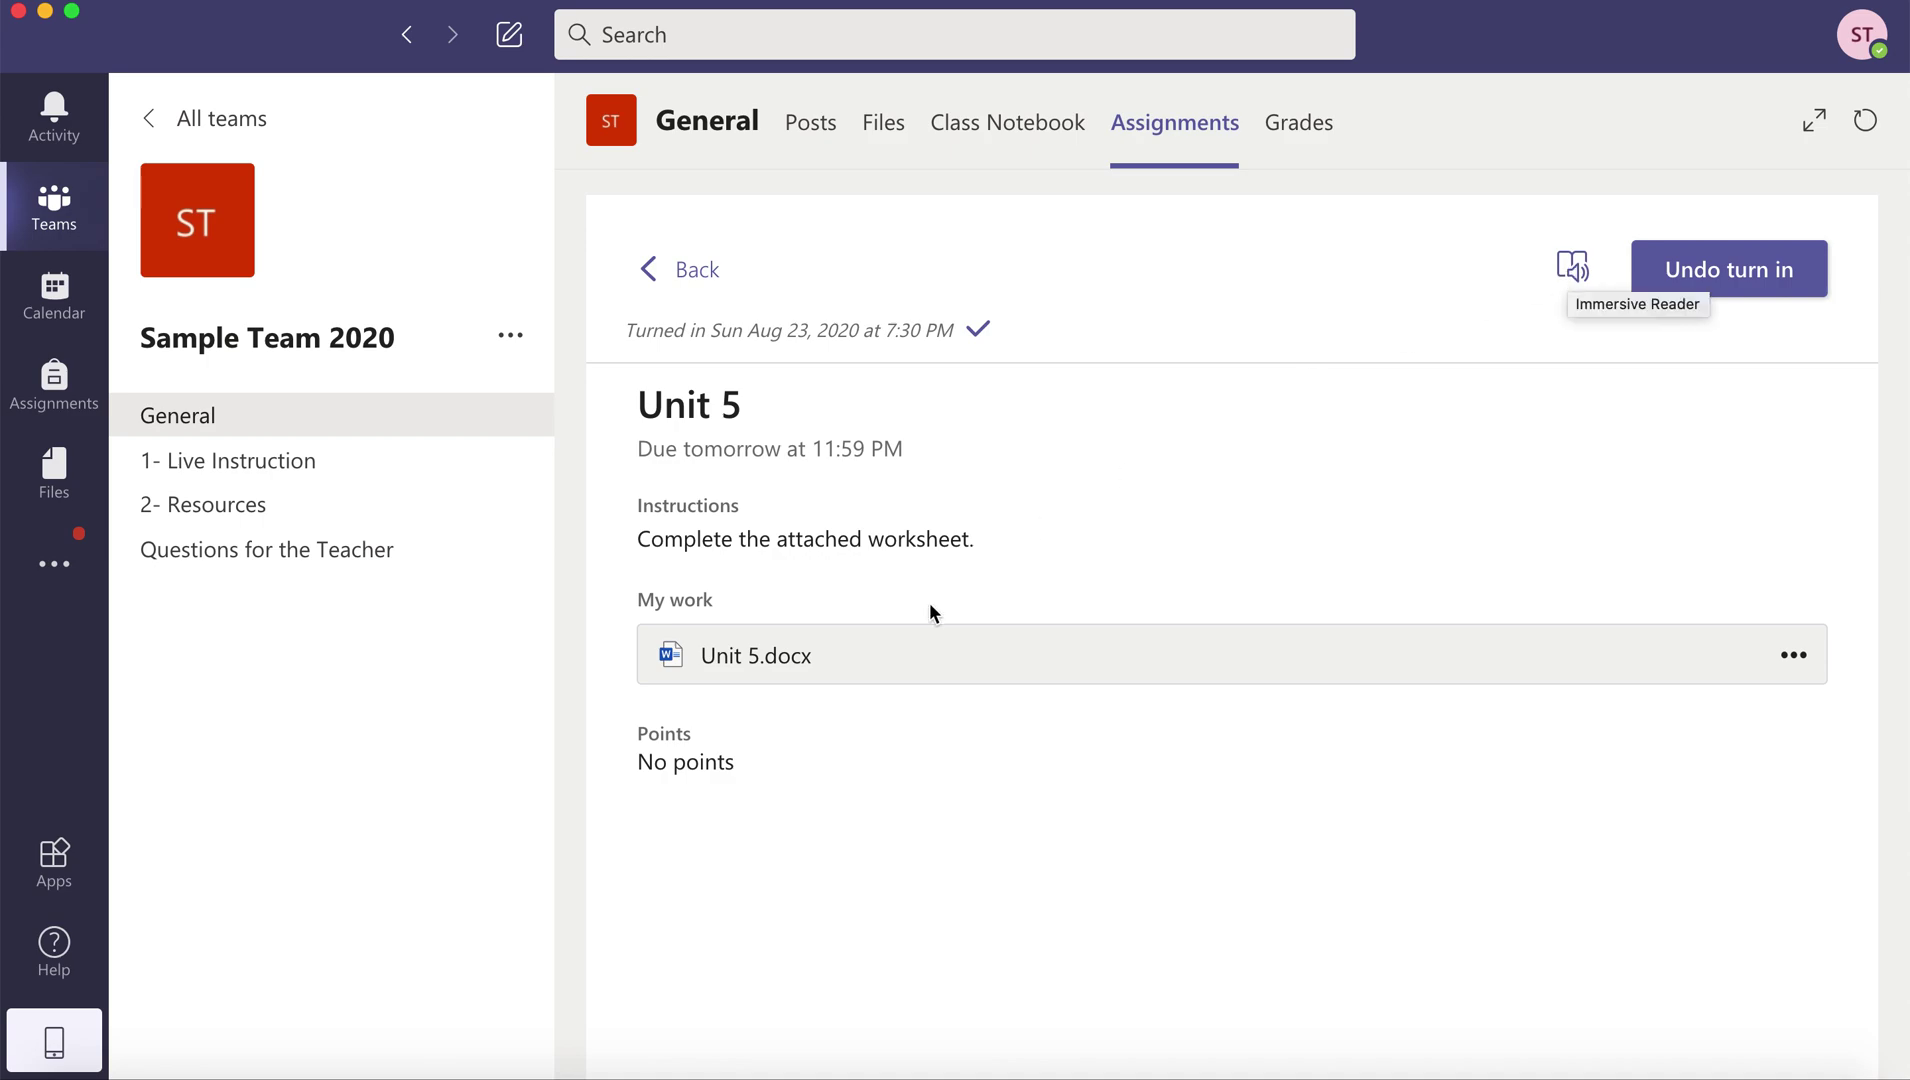
click(810, 663)
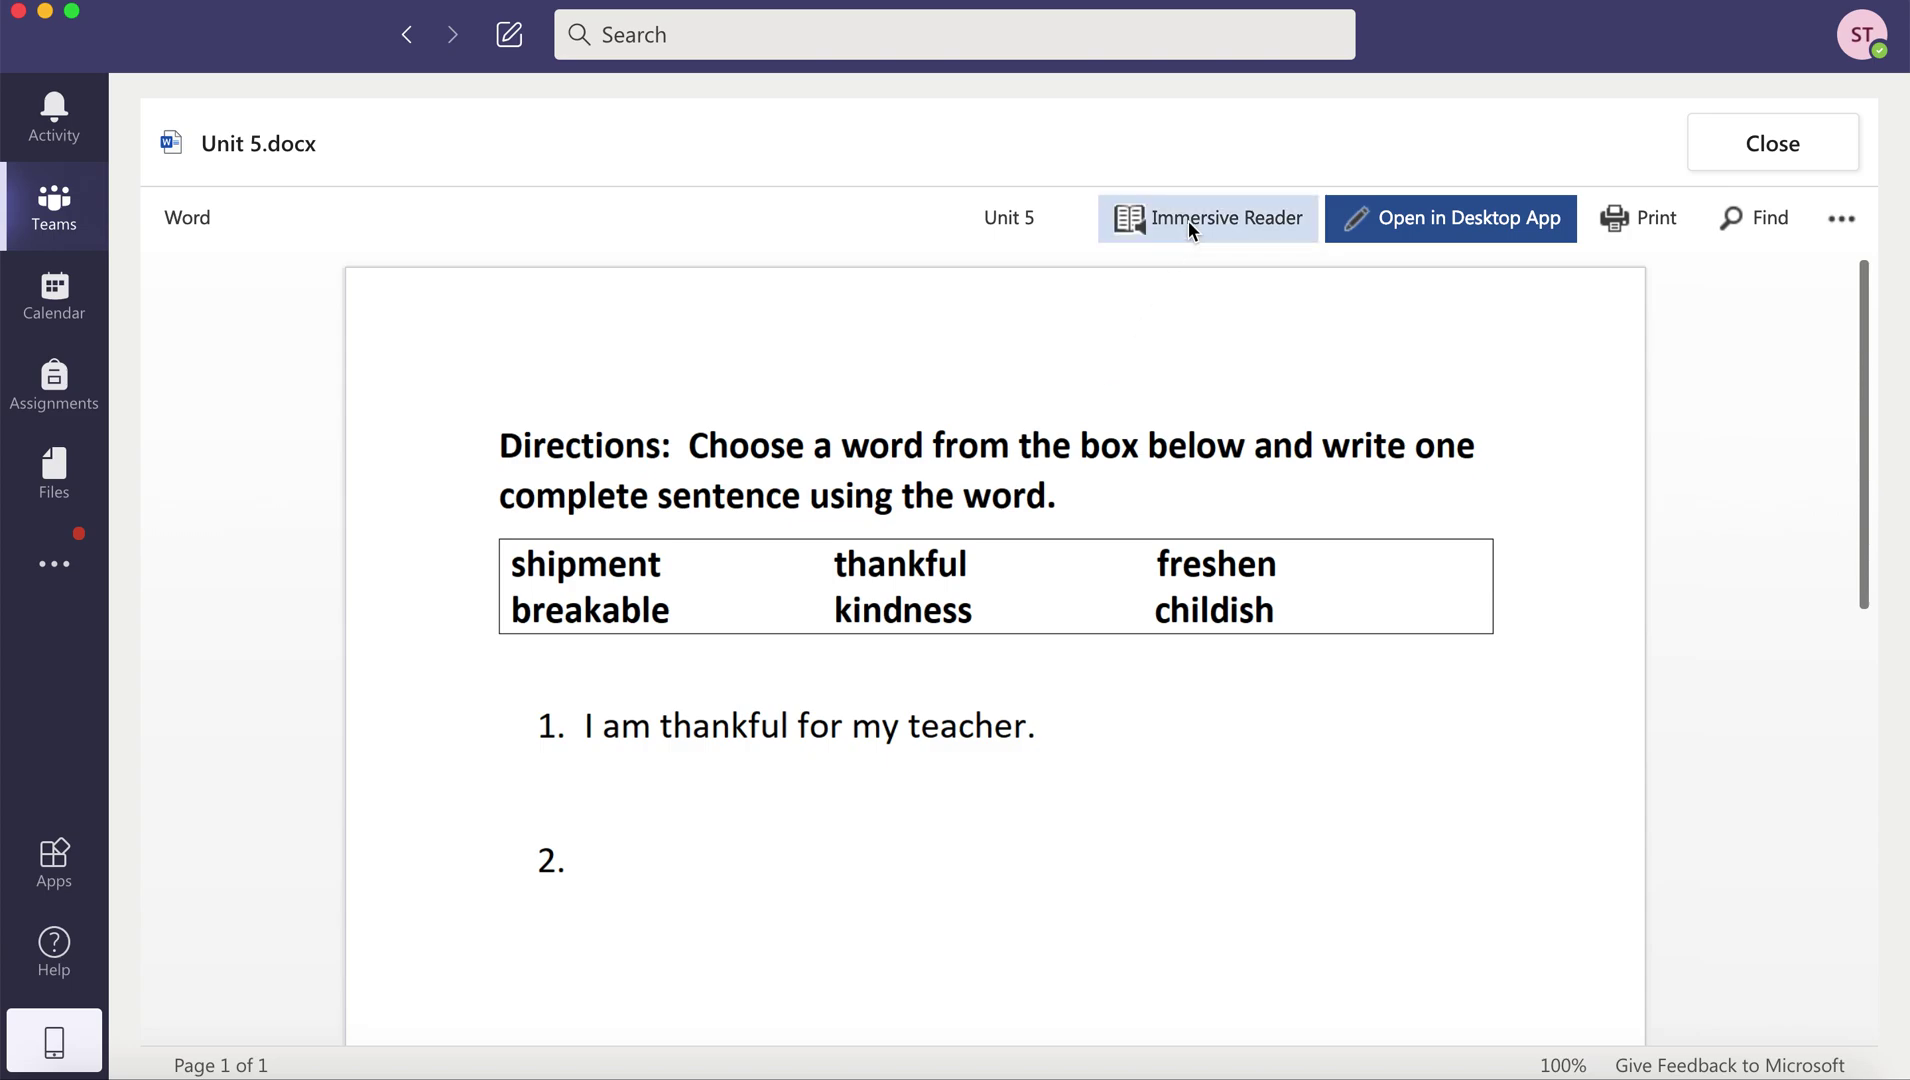
click(1188, 221)
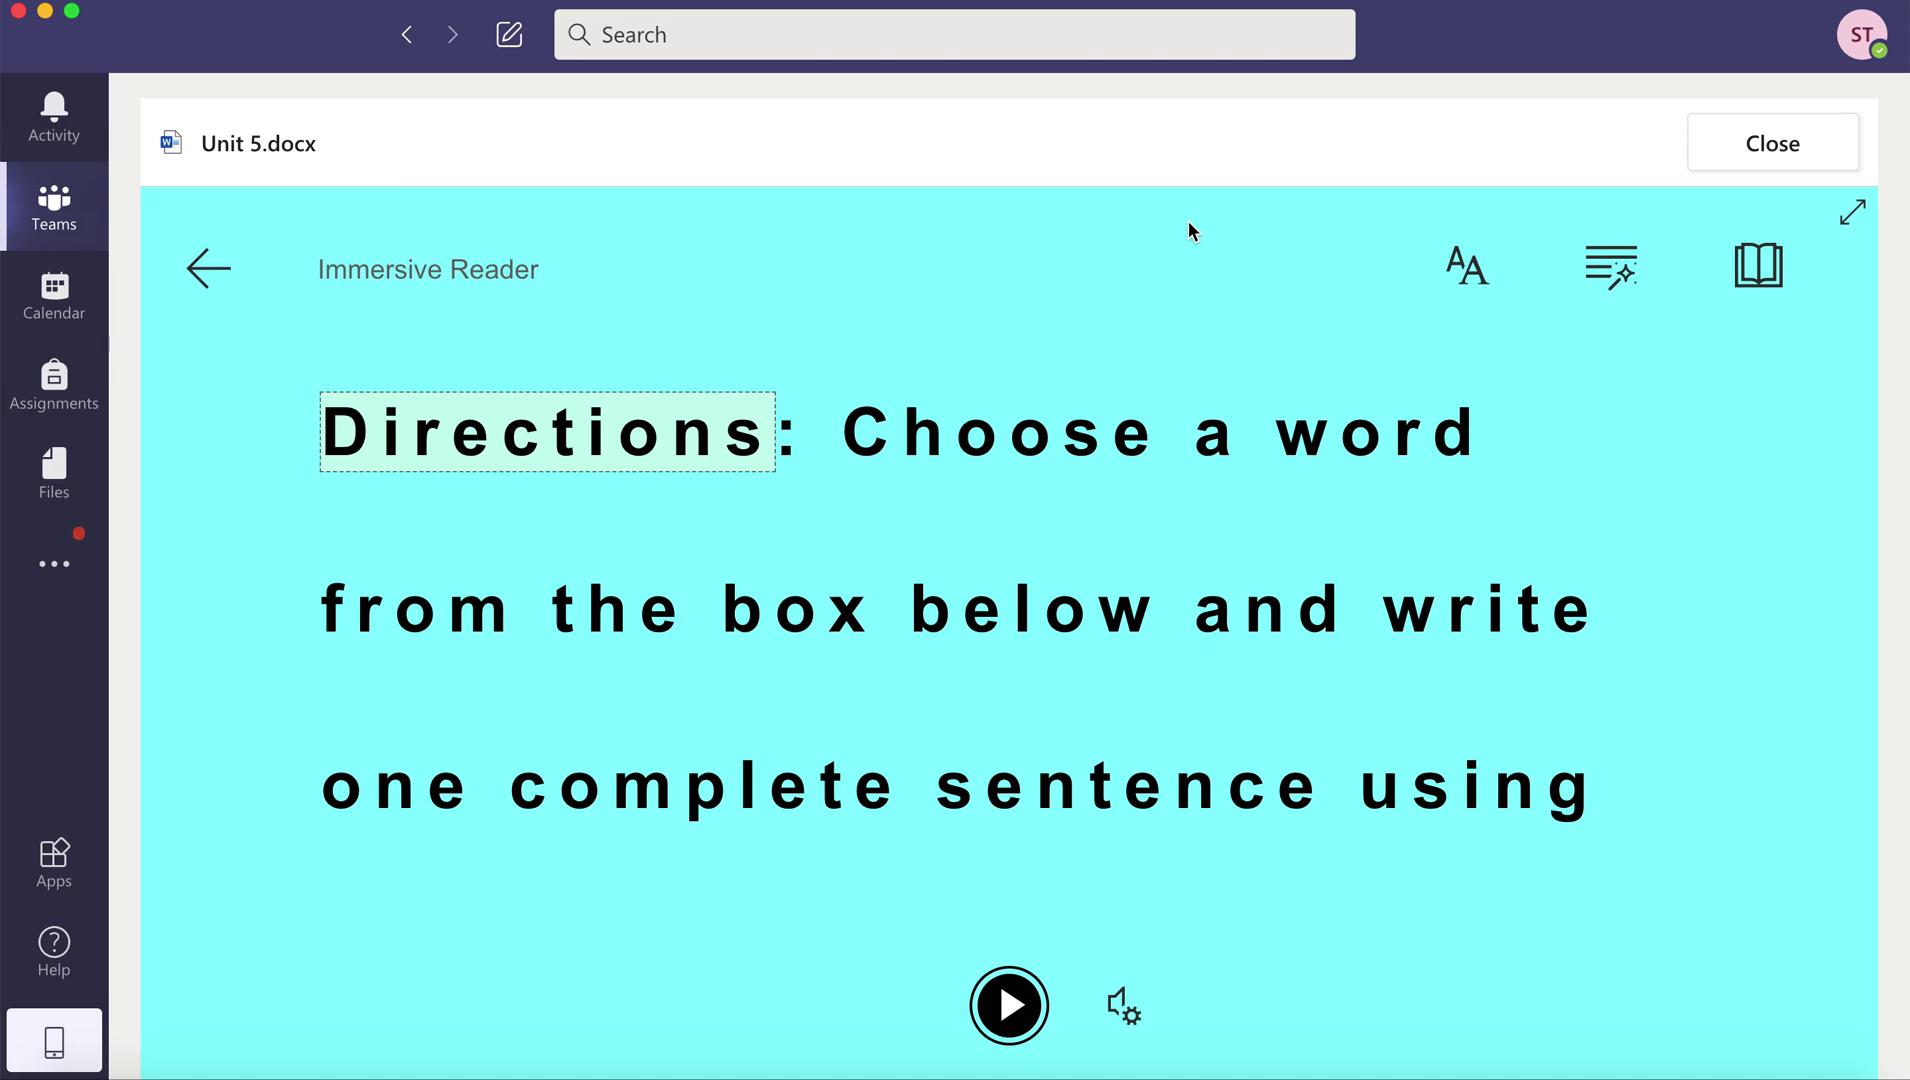
- Set reader text size 28, keep increased spacing on, use Sitka font and black theme
click(1467, 270)
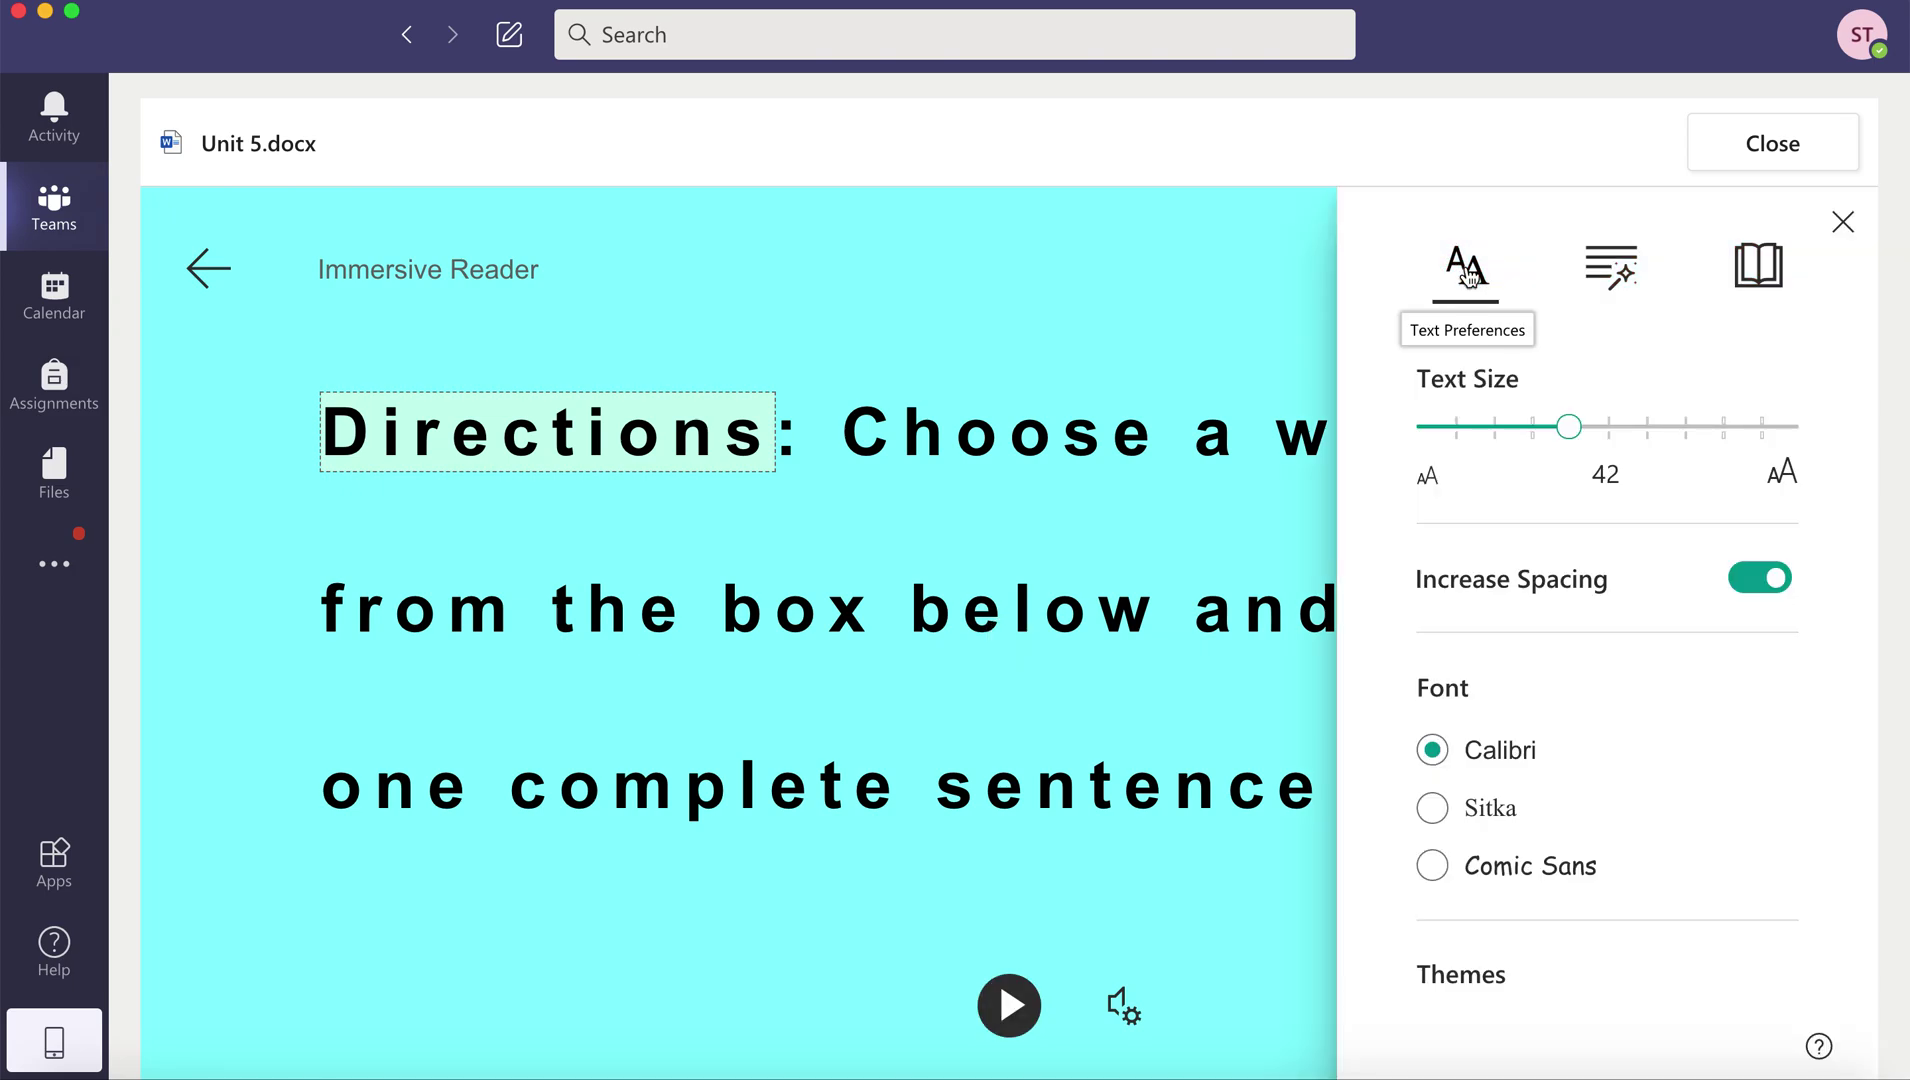
drag(1568, 428, 1510, 446)
click(1768, 585)
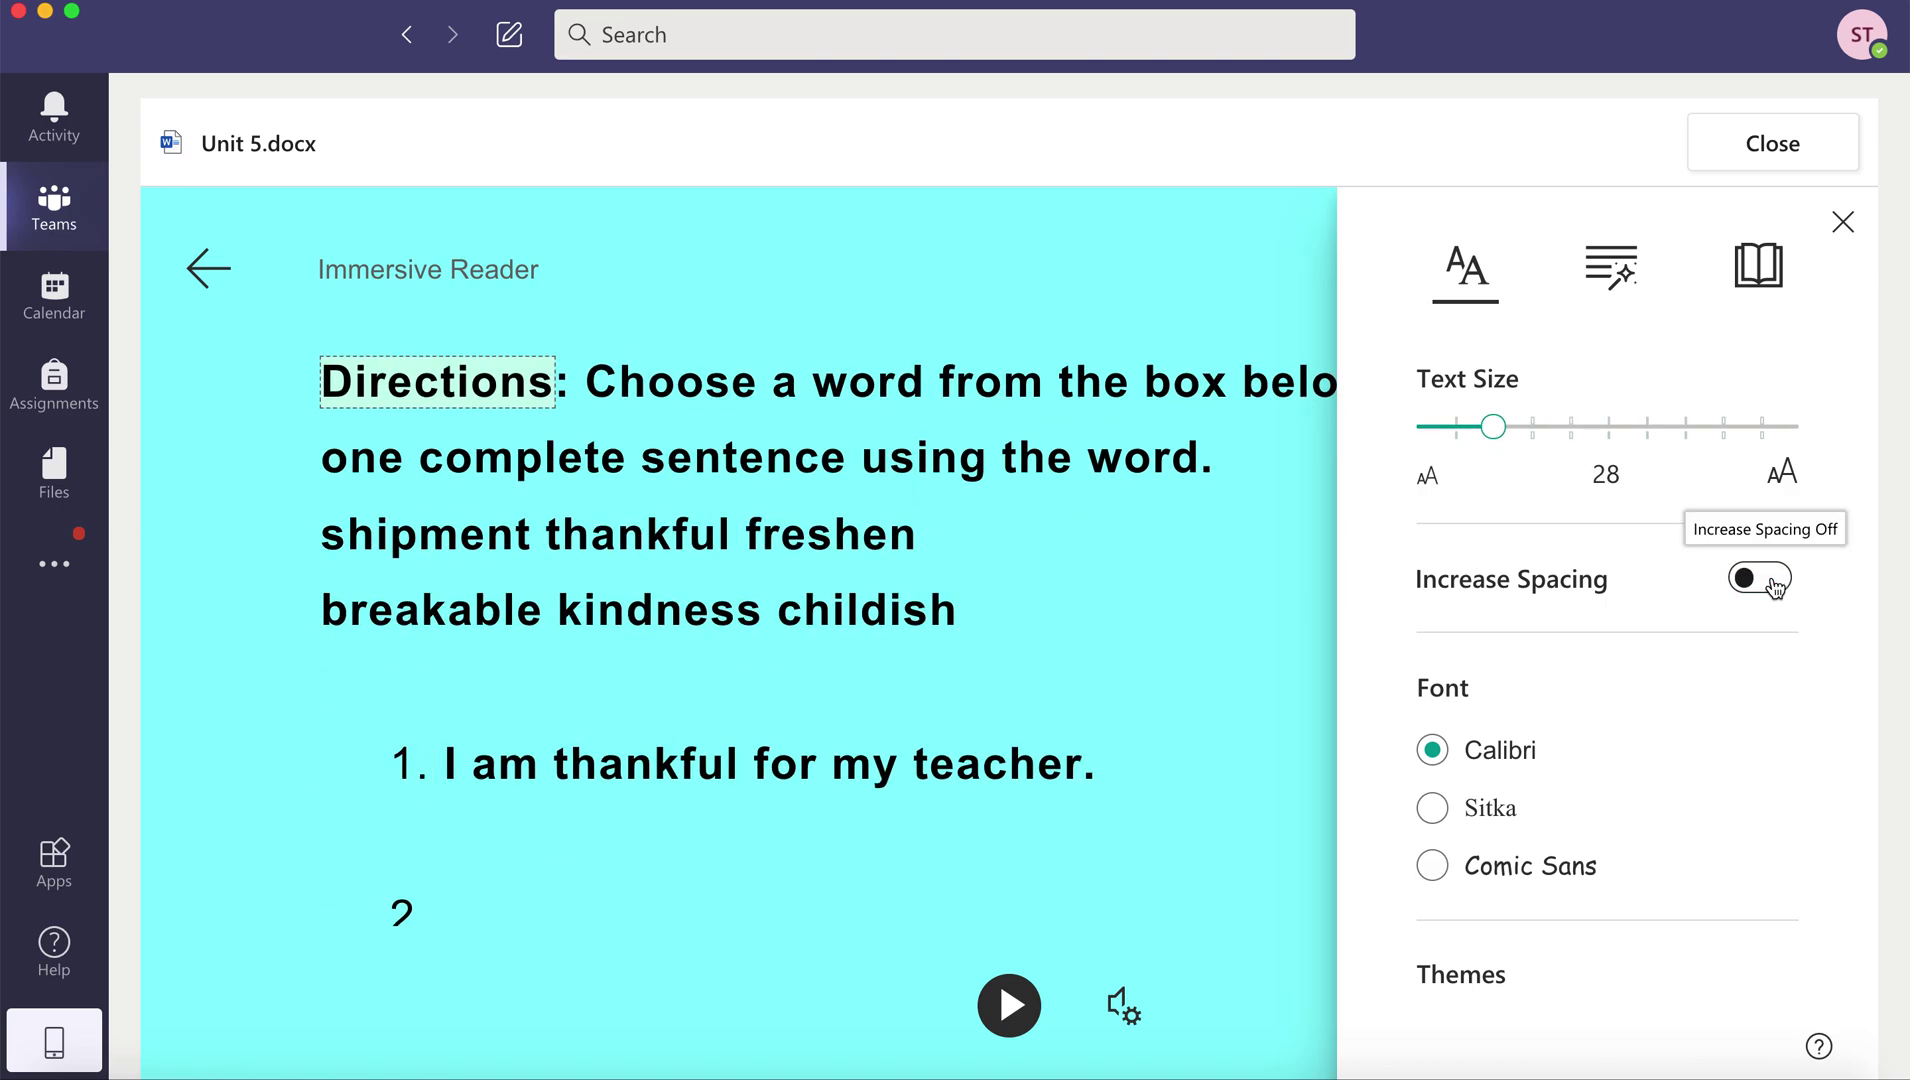
click(1760, 583)
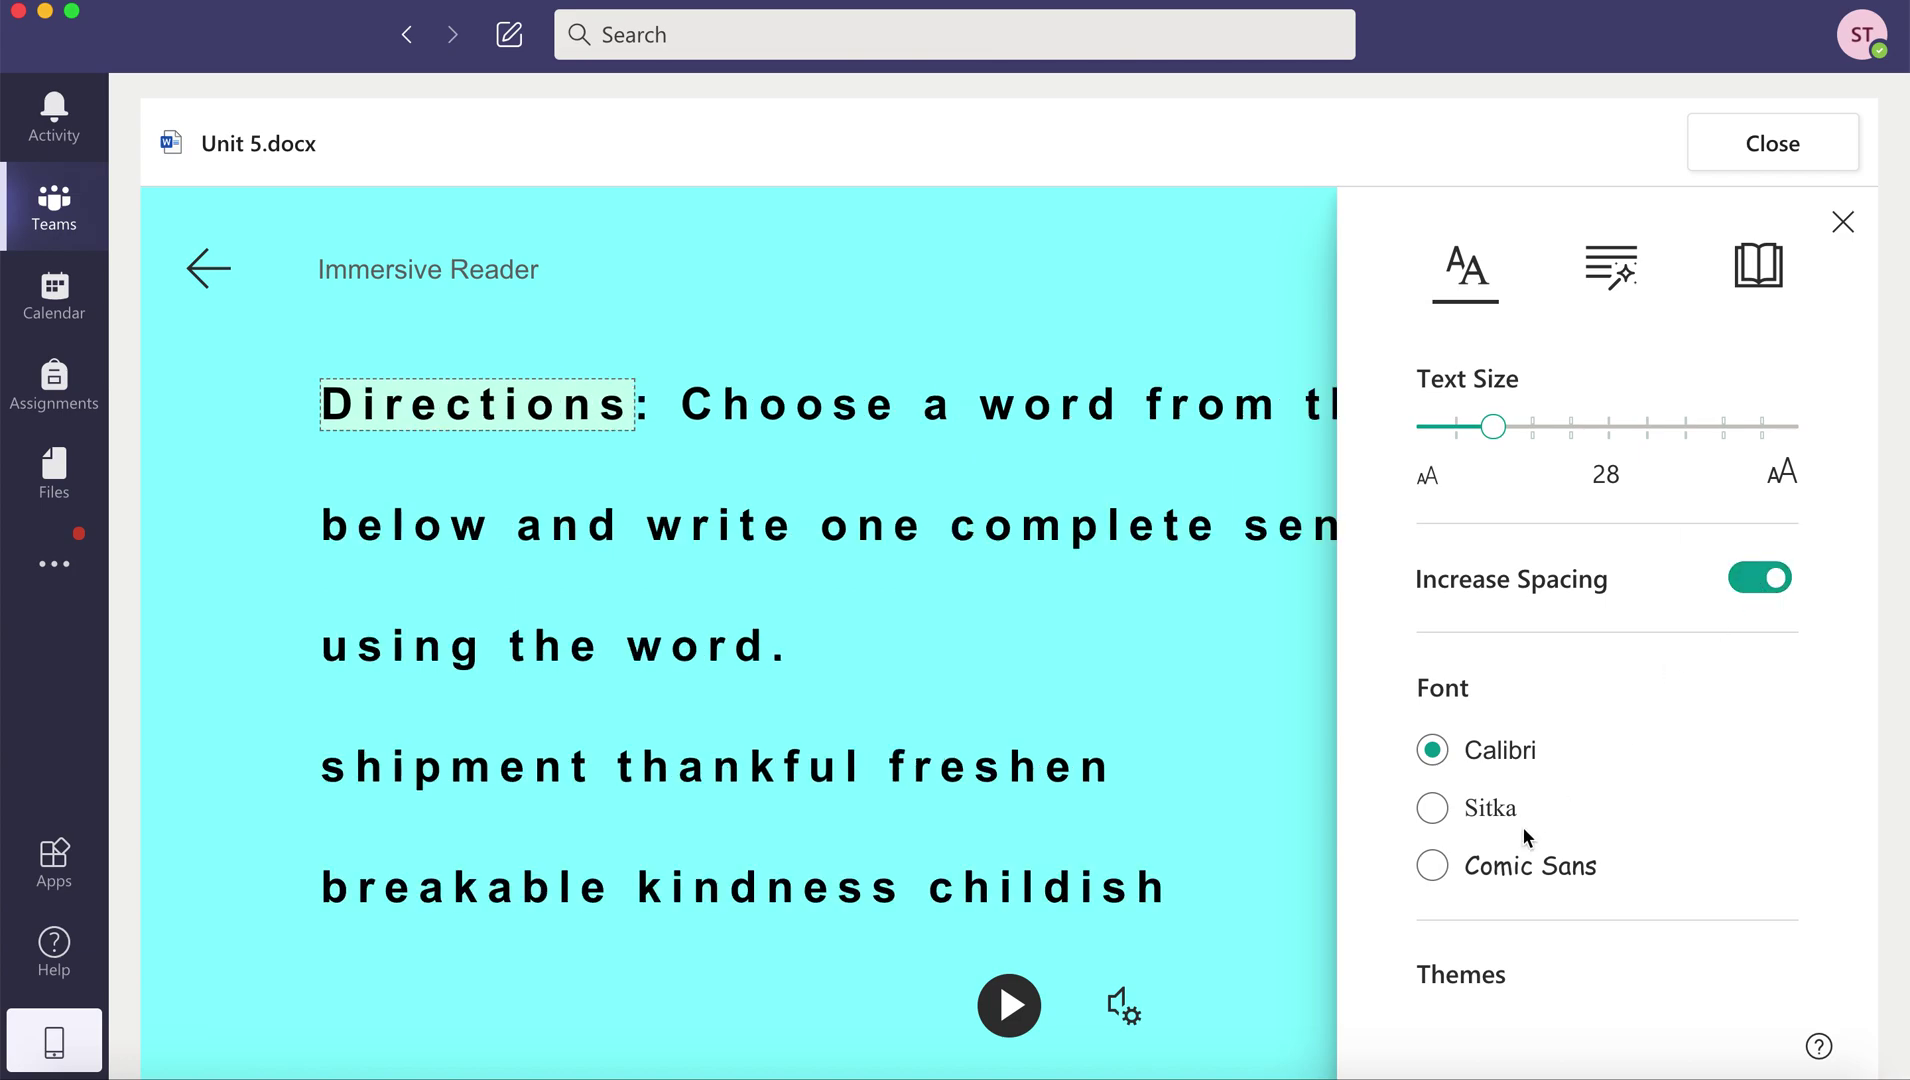
scroll(1521, 836, down, 2)
click(1434, 740)
scroll(1441, 745, down, 5)
click(1576, 722)
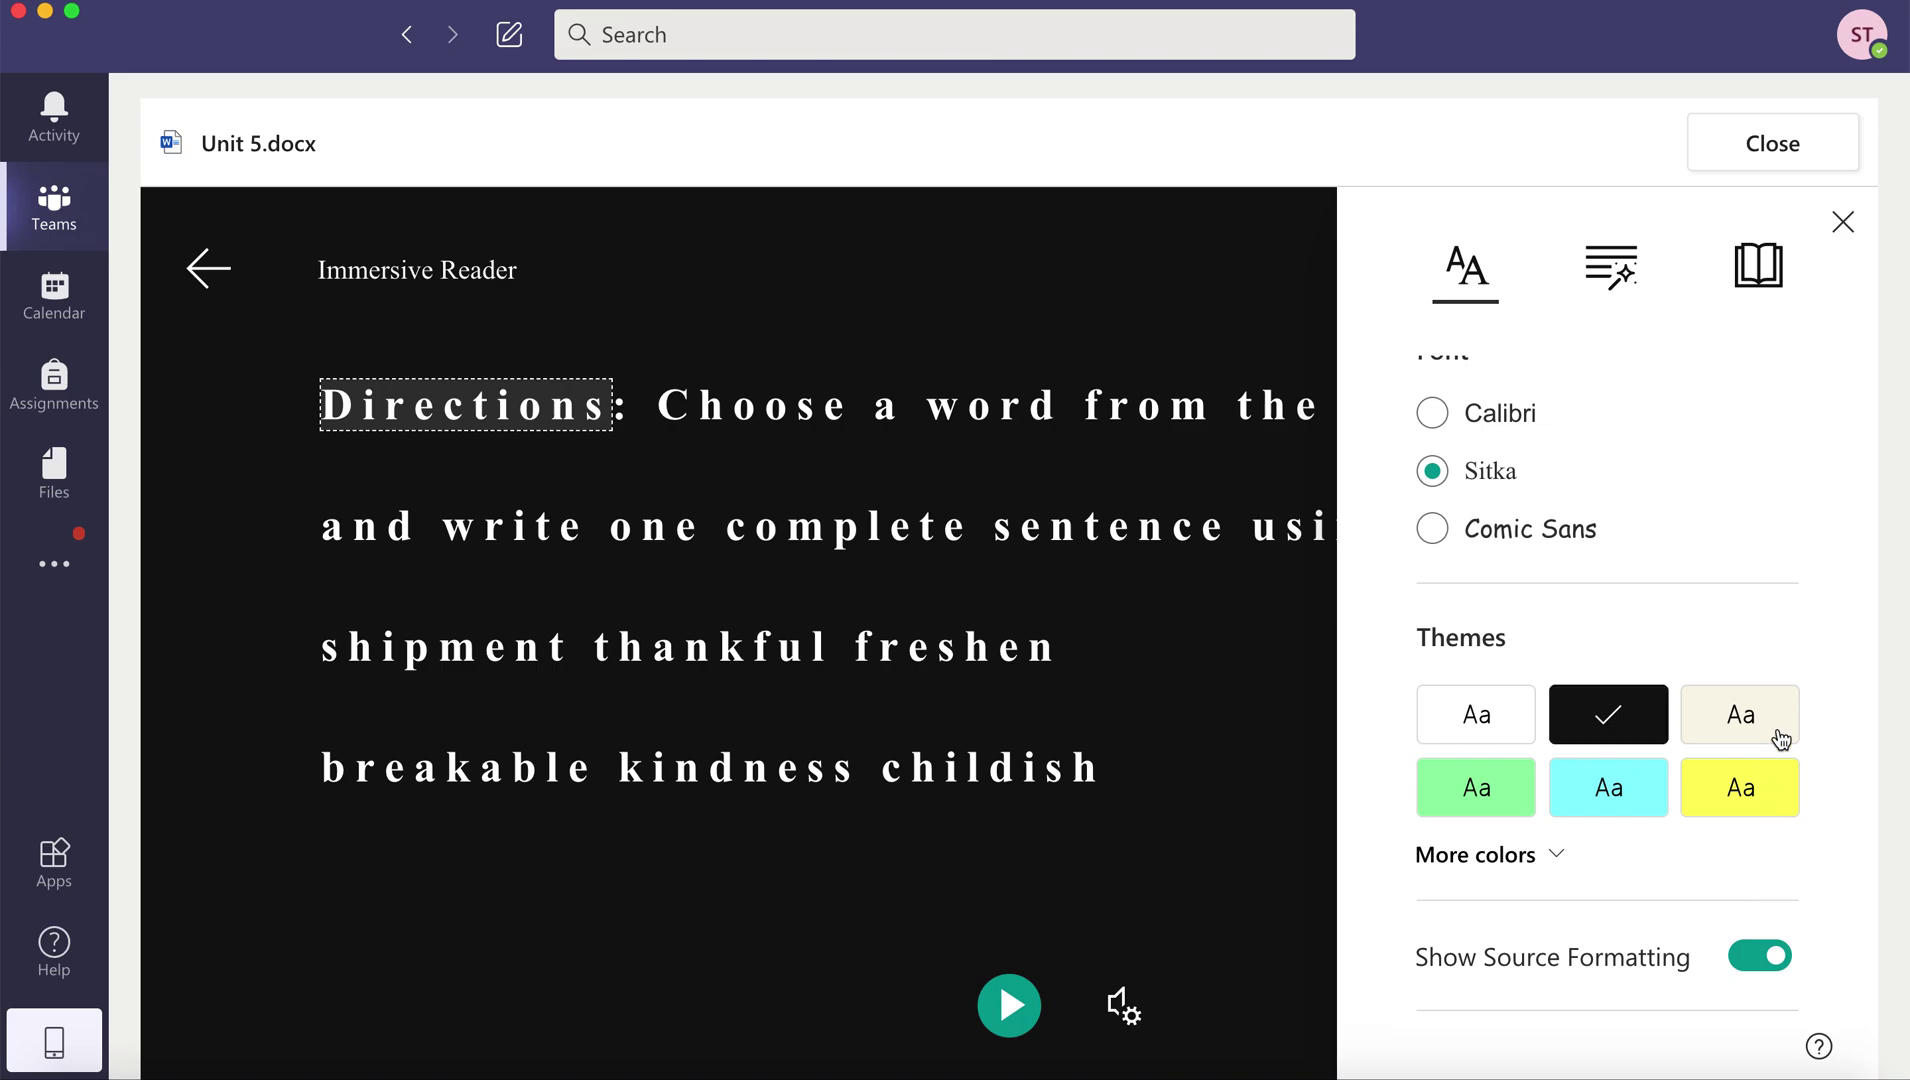
- Try syllable splitting, then set the noun highlight colour to light blue
click(1619, 283)
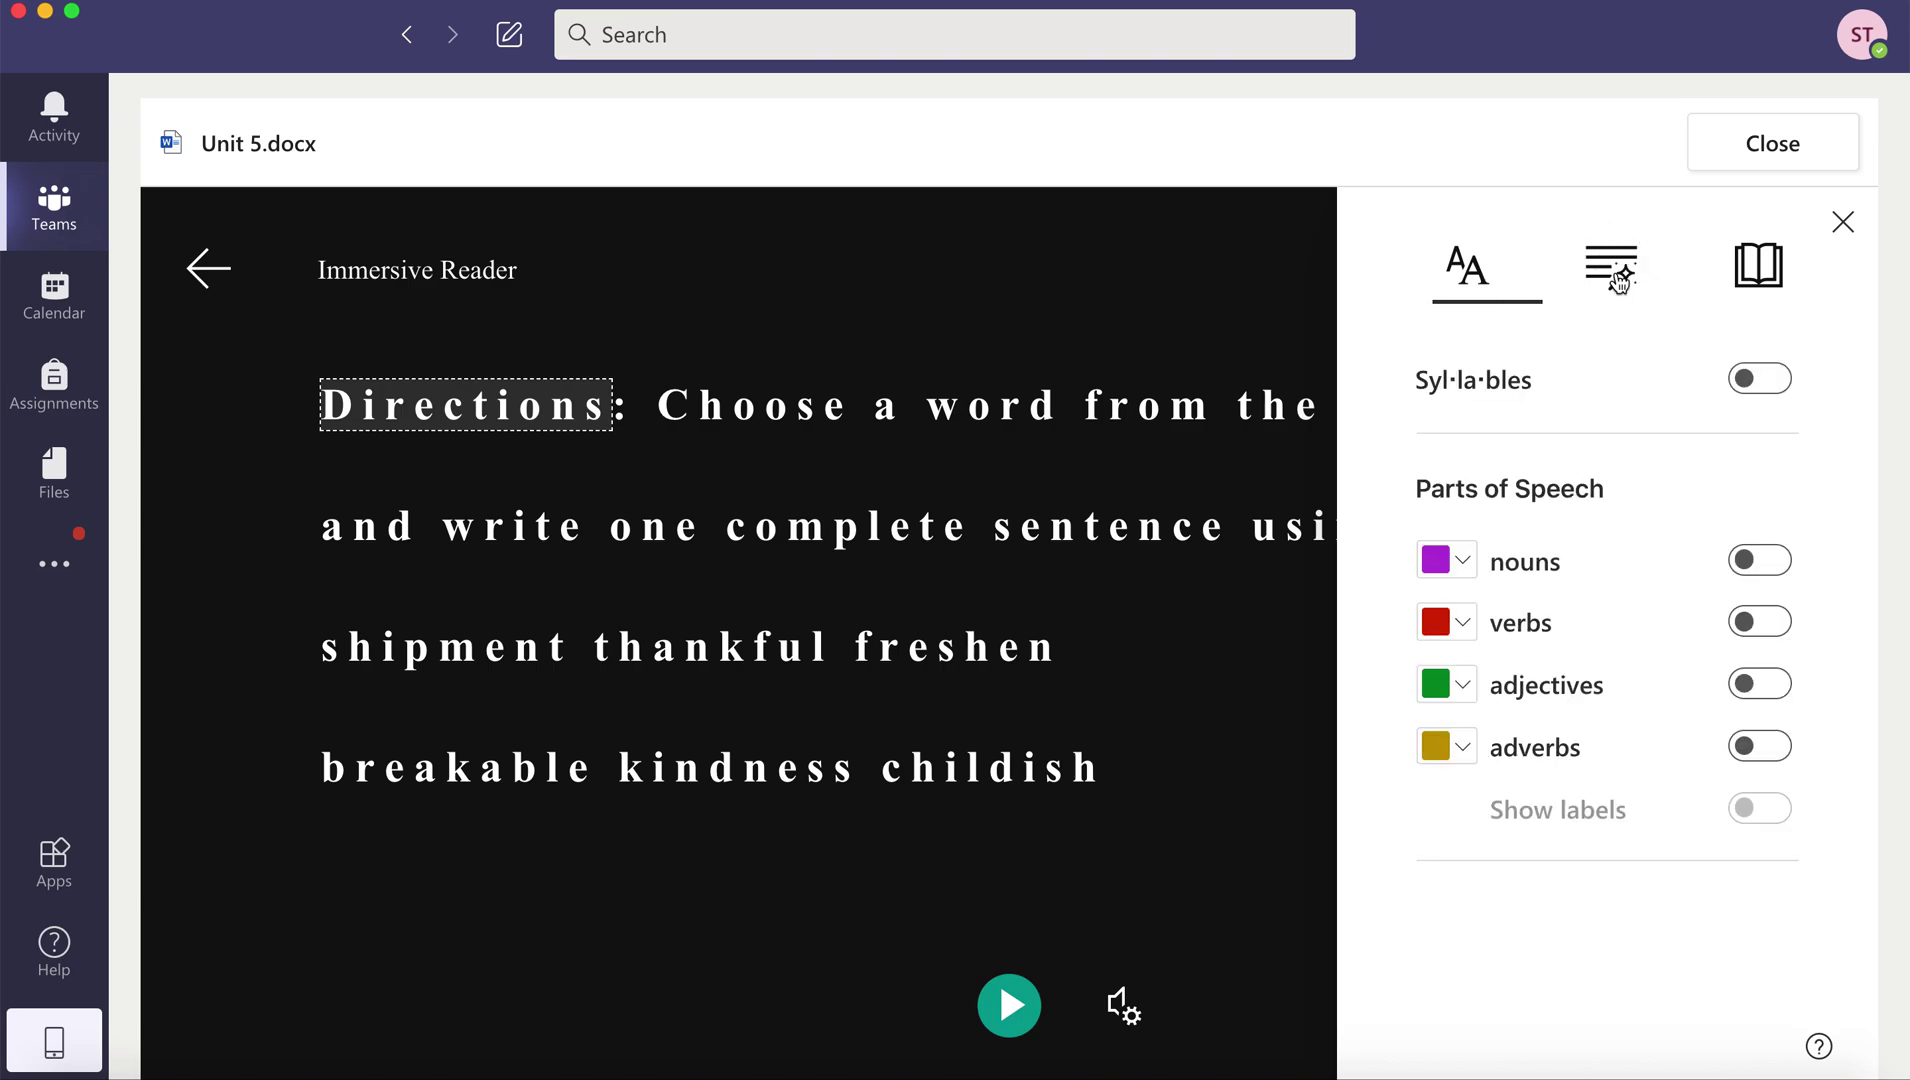
click(1762, 386)
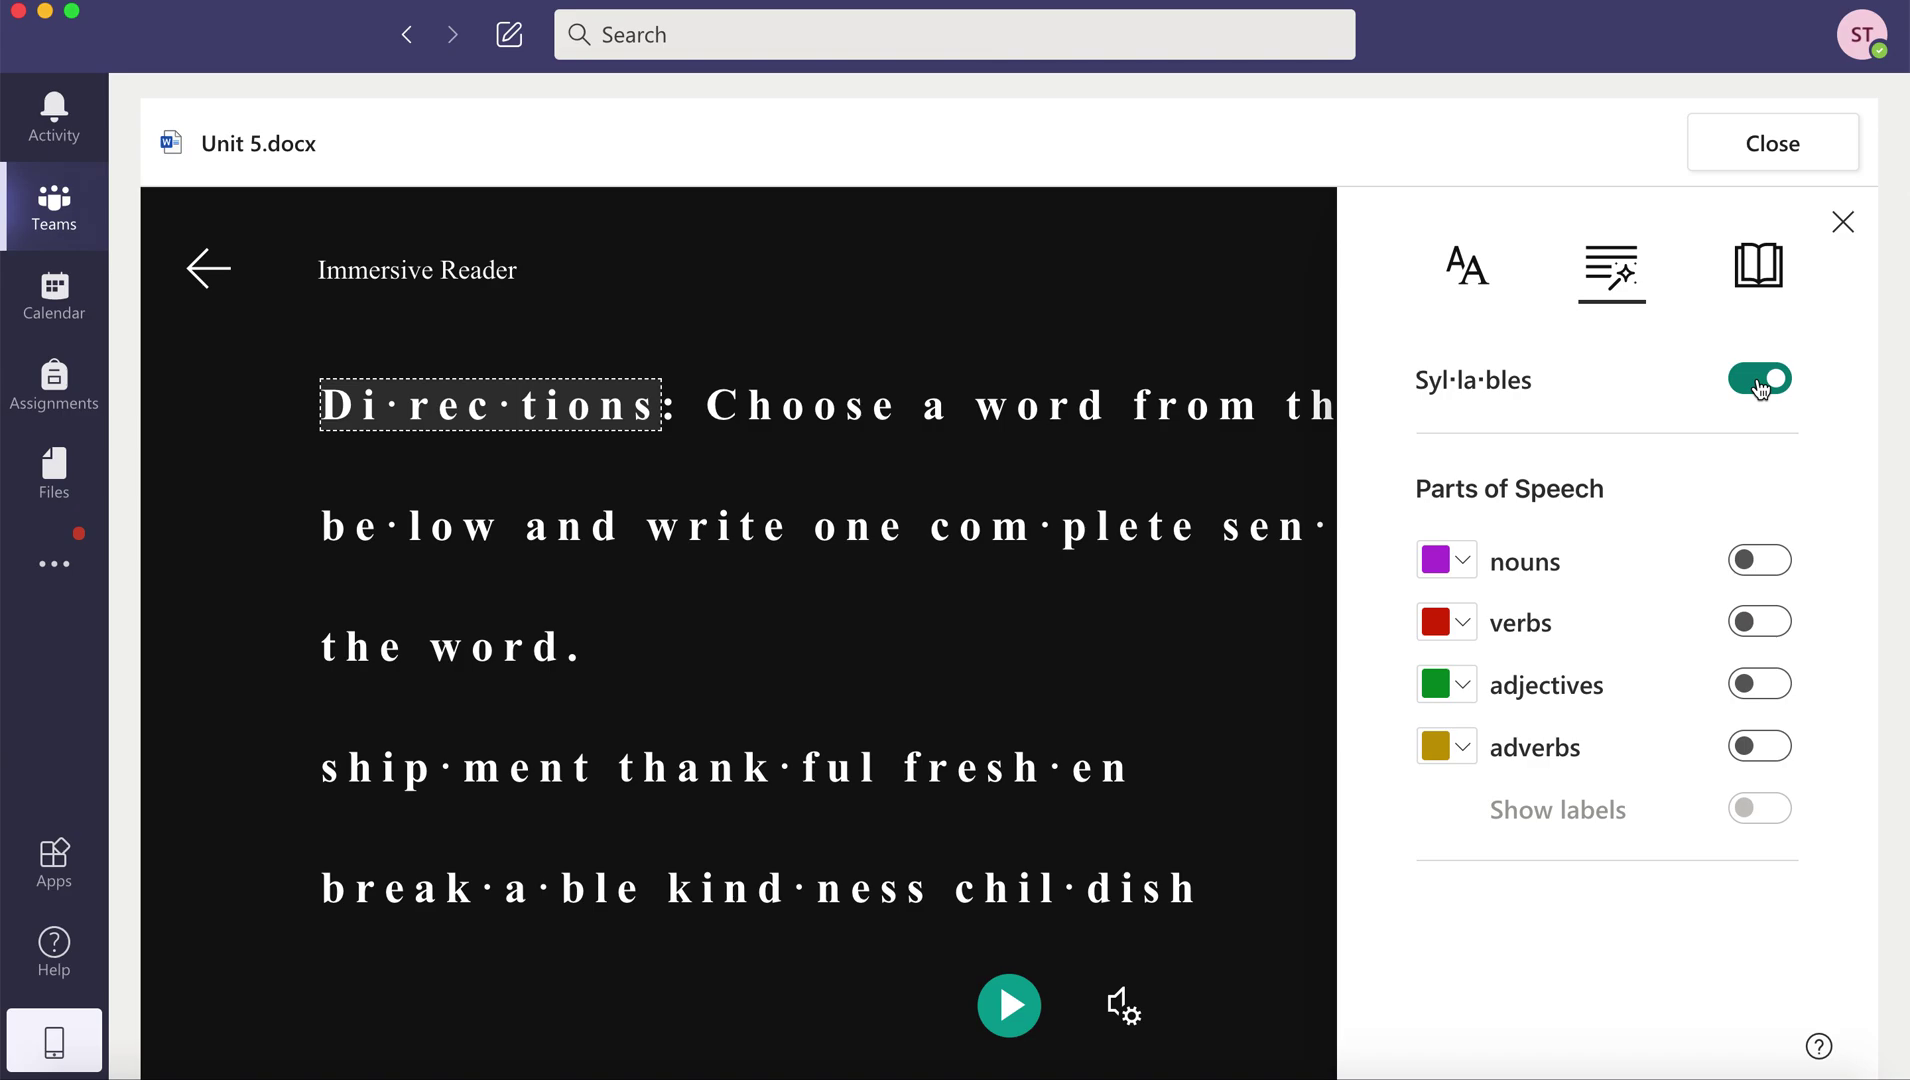
click(1762, 388)
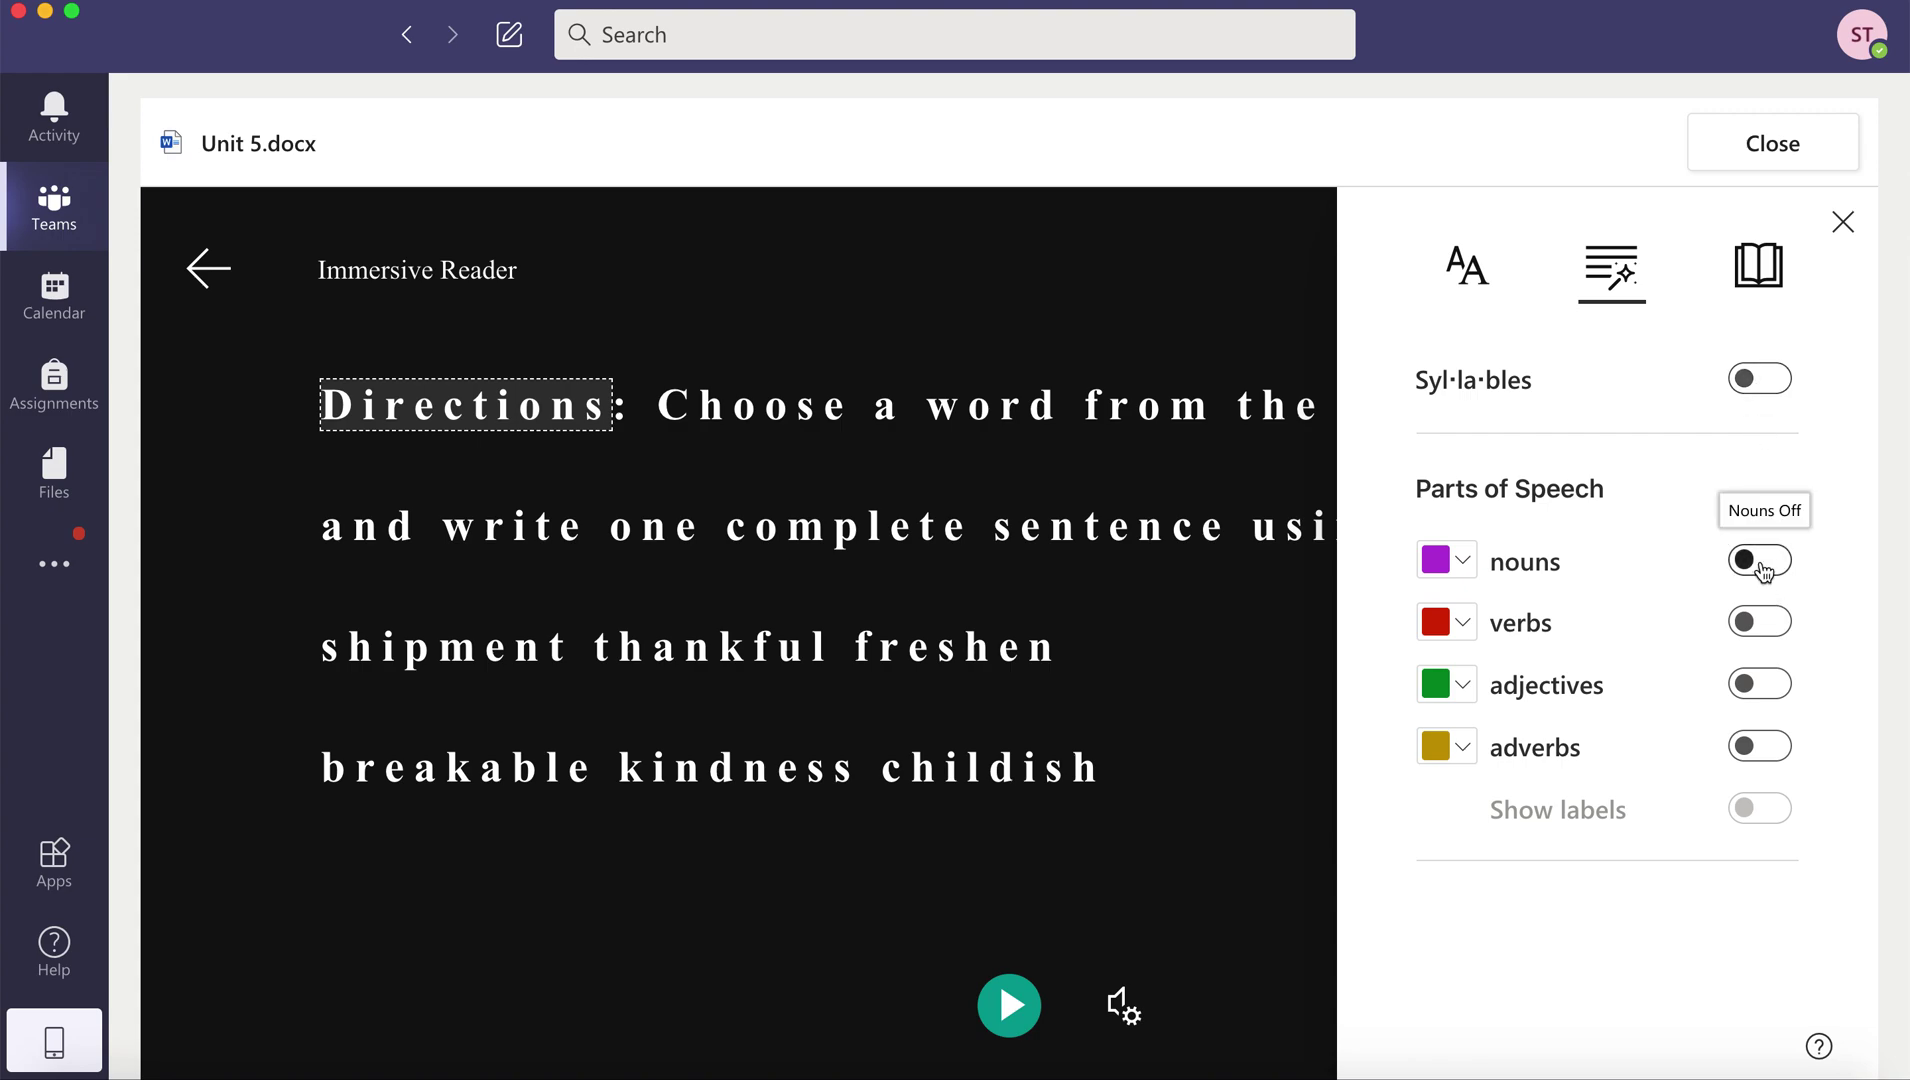
click(1763, 571)
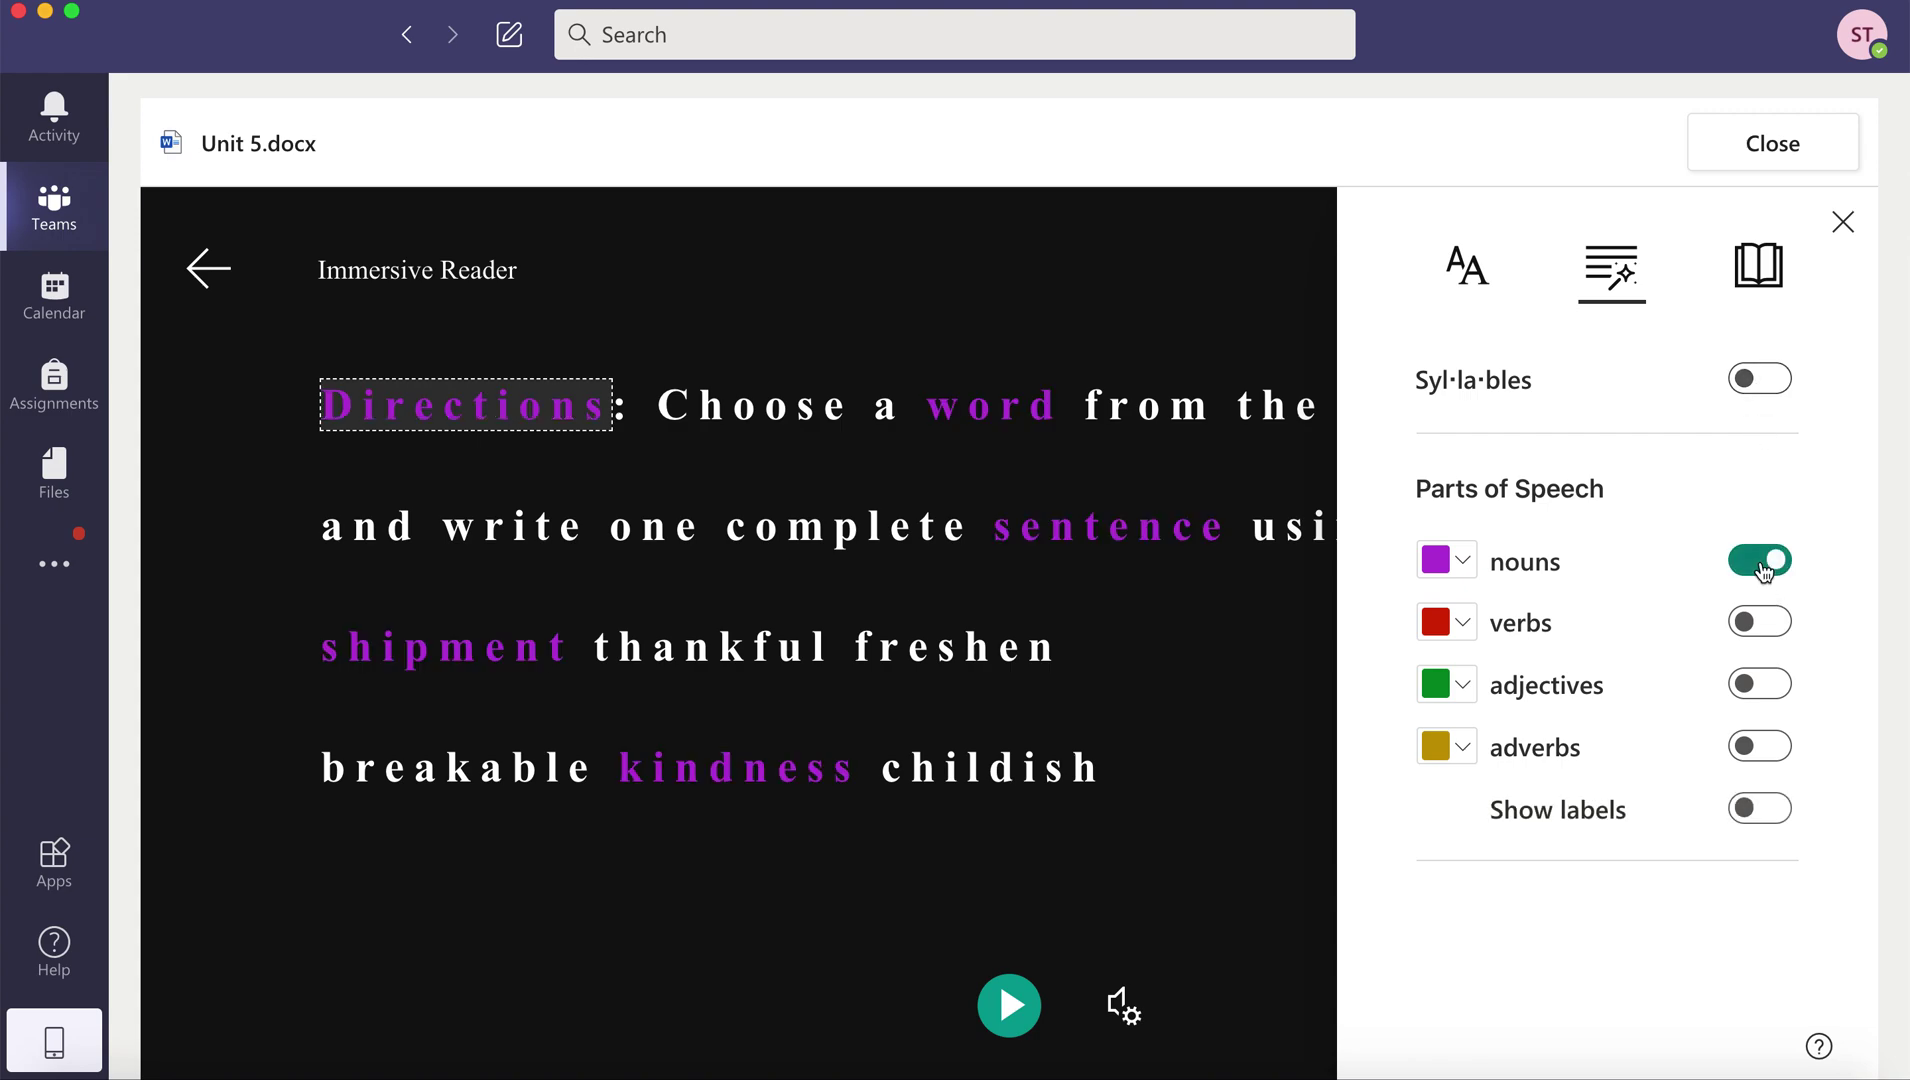
click(1449, 560)
click(1489, 675)
click(1760, 560)
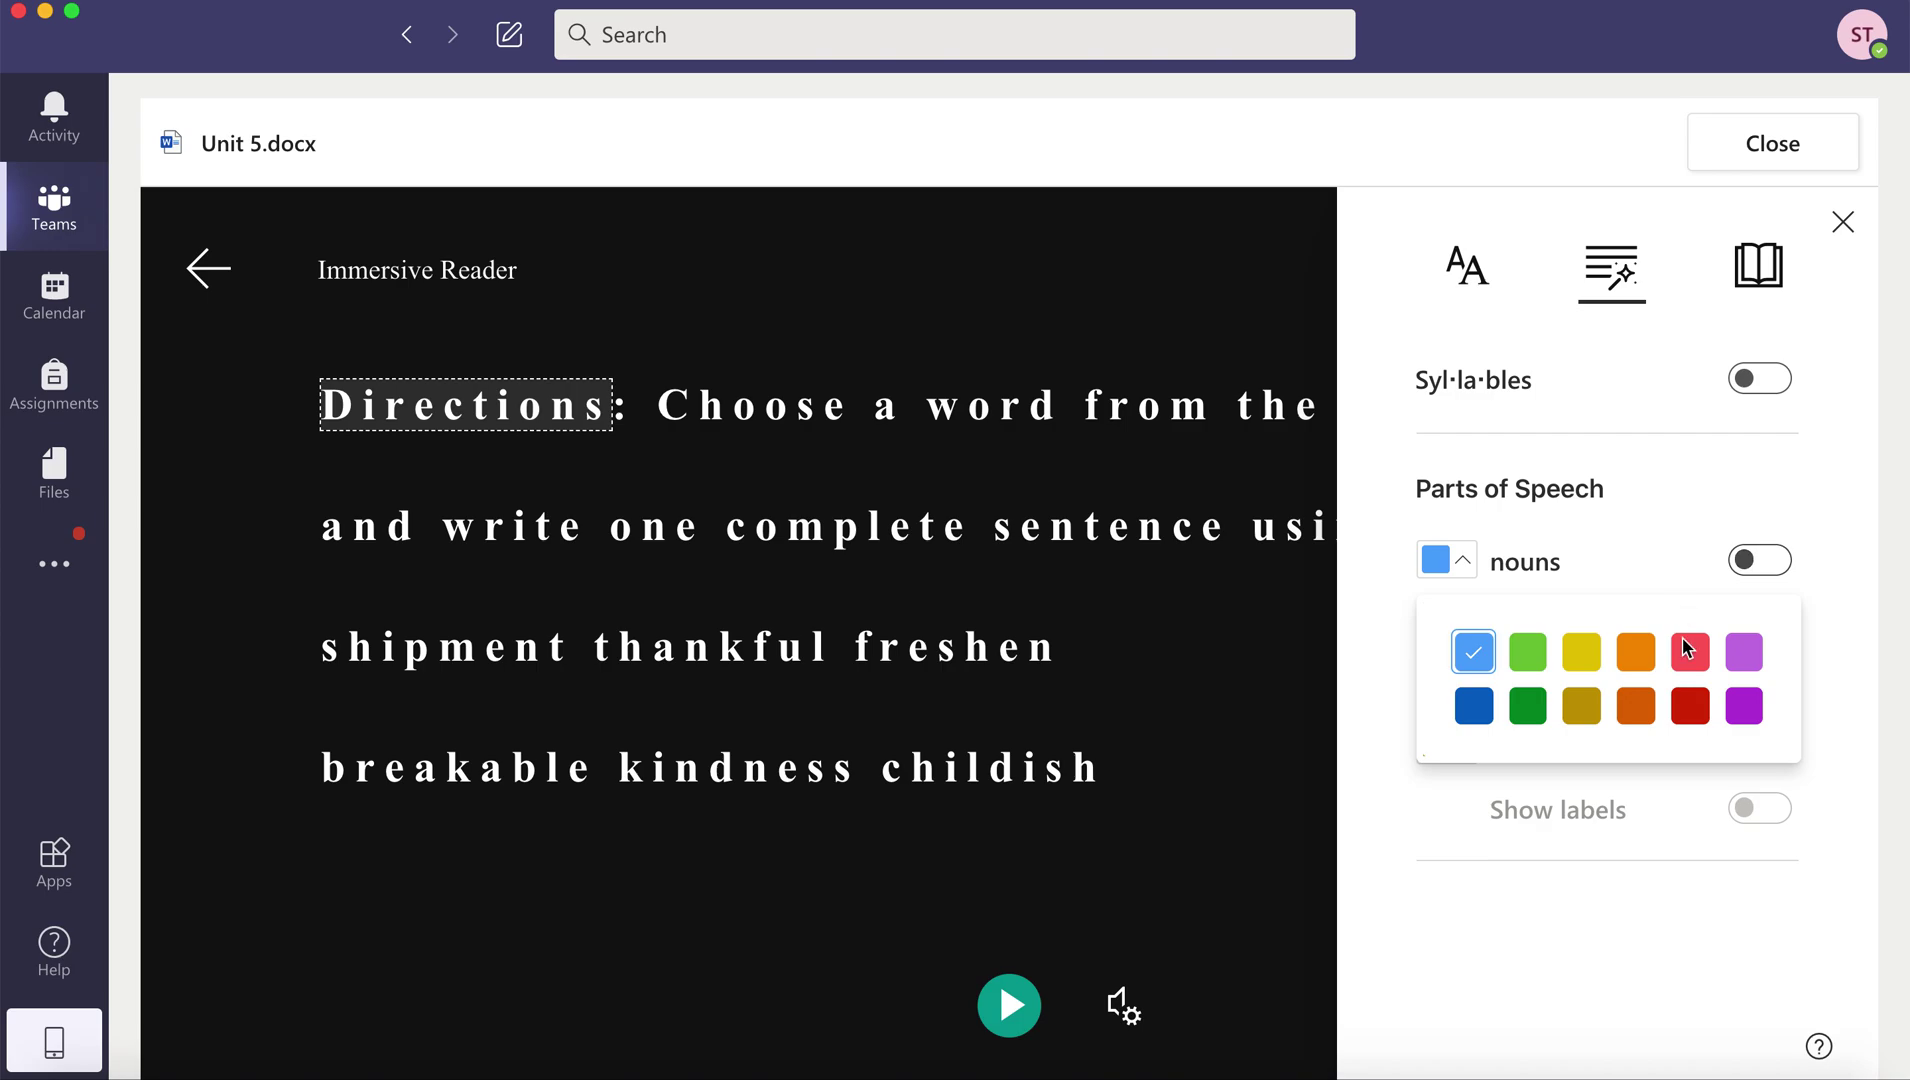
click(1812, 757)
- Colour verbs light orange and switch noun colouring back on
click(1768, 636)
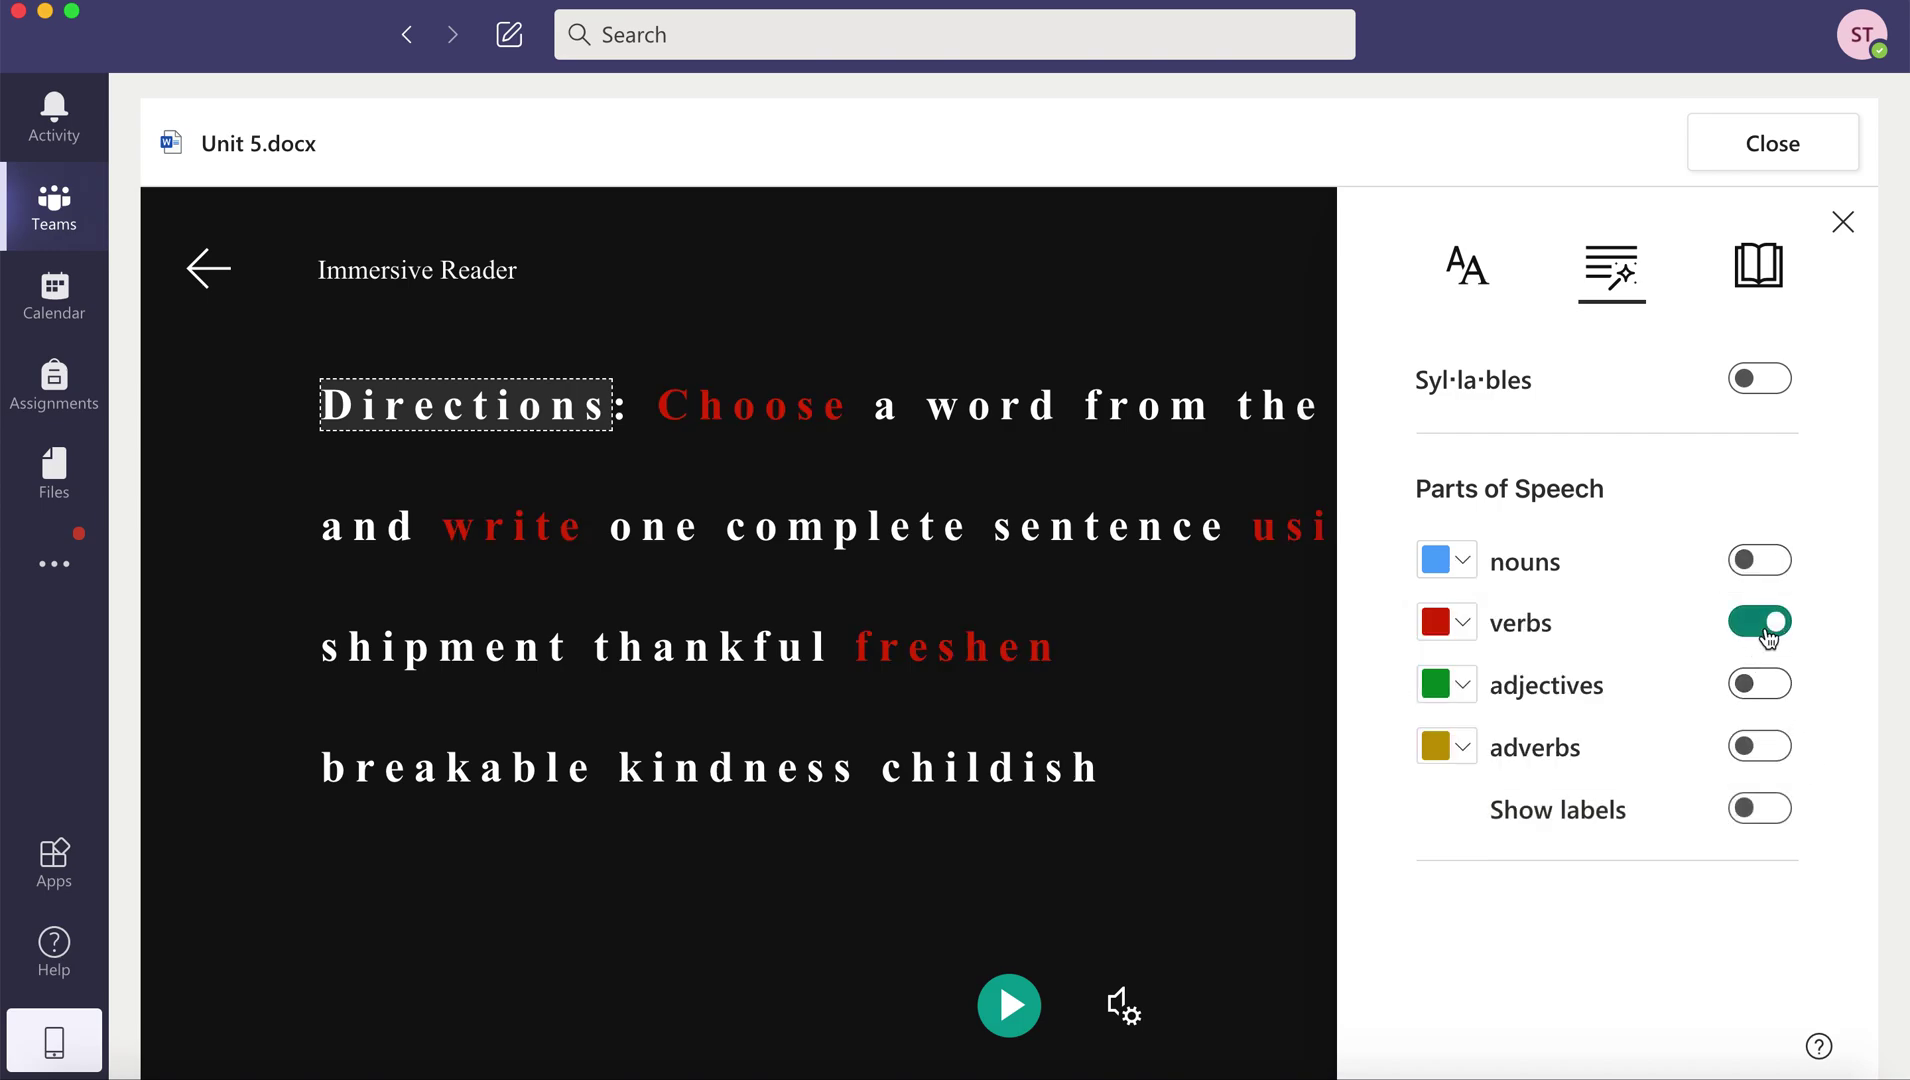
click(1460, 624)
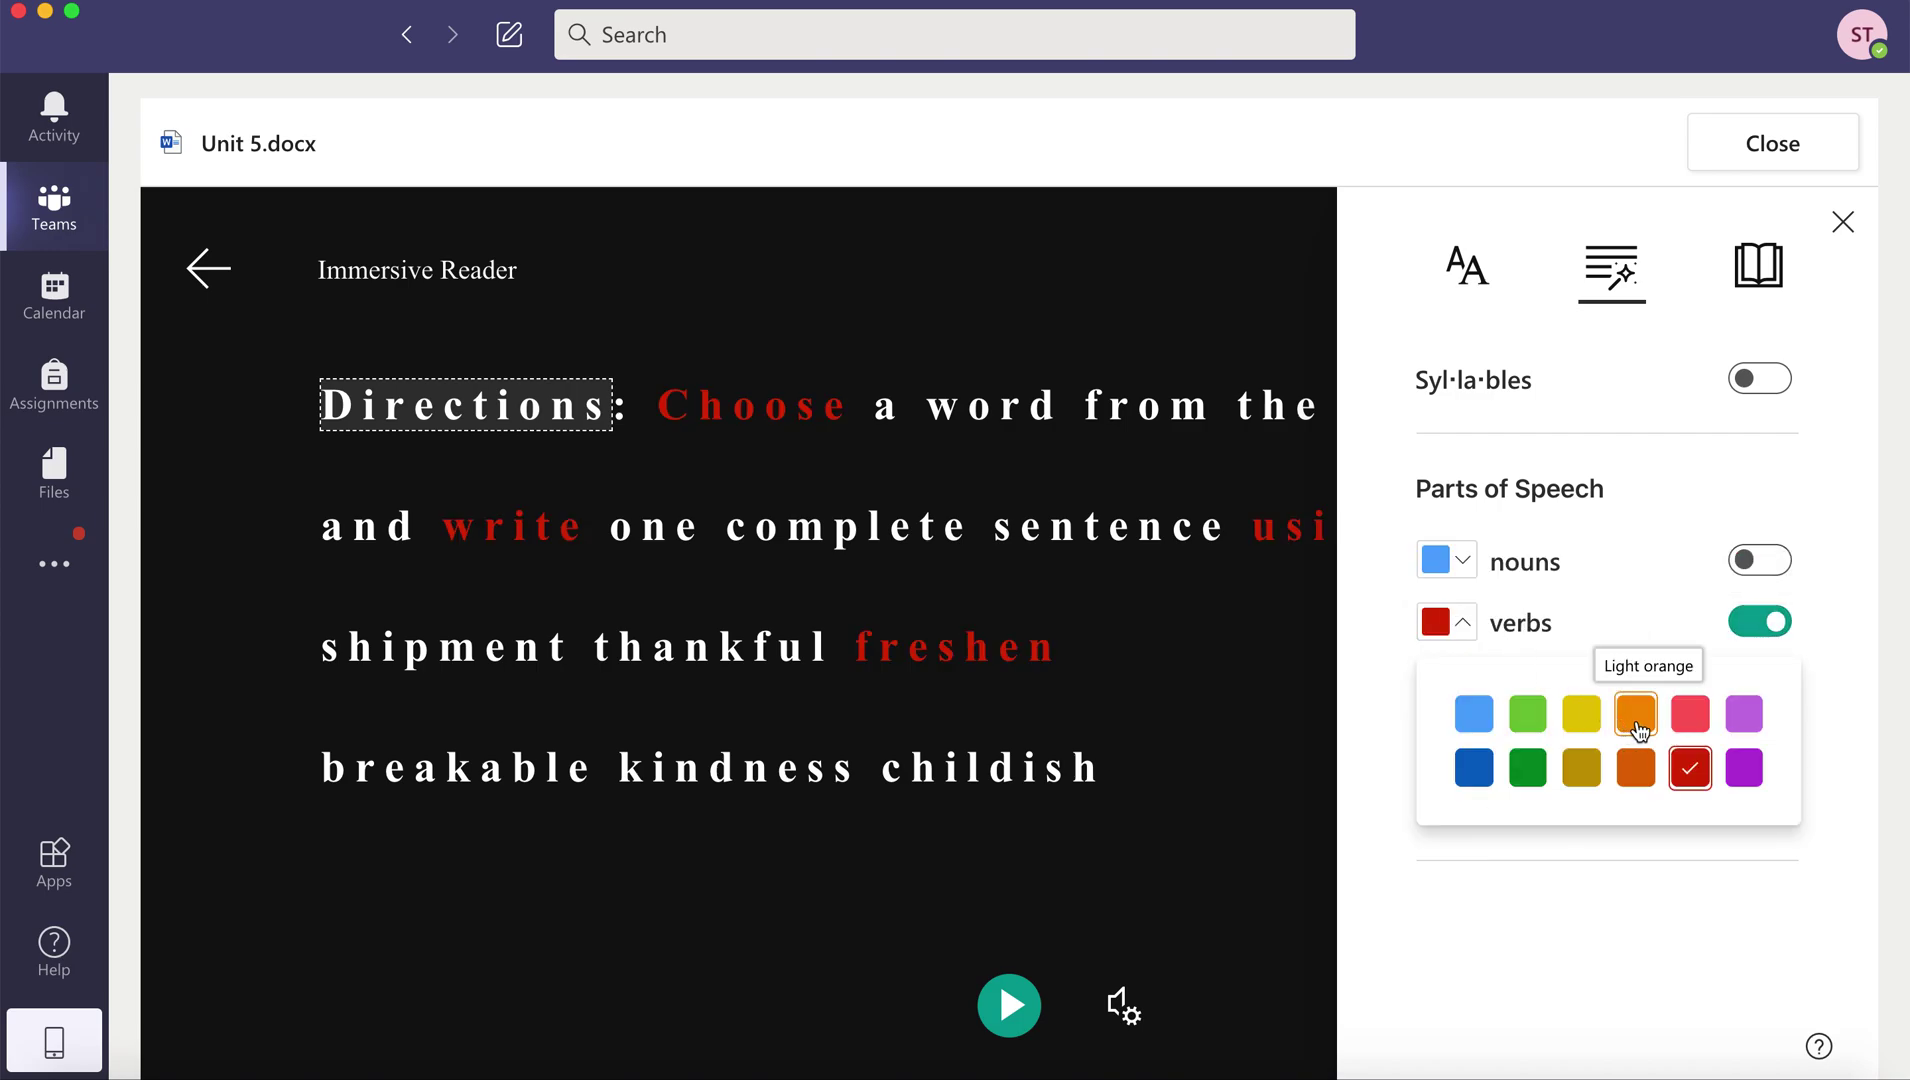
click(1637, 728)
click(1760, 560)
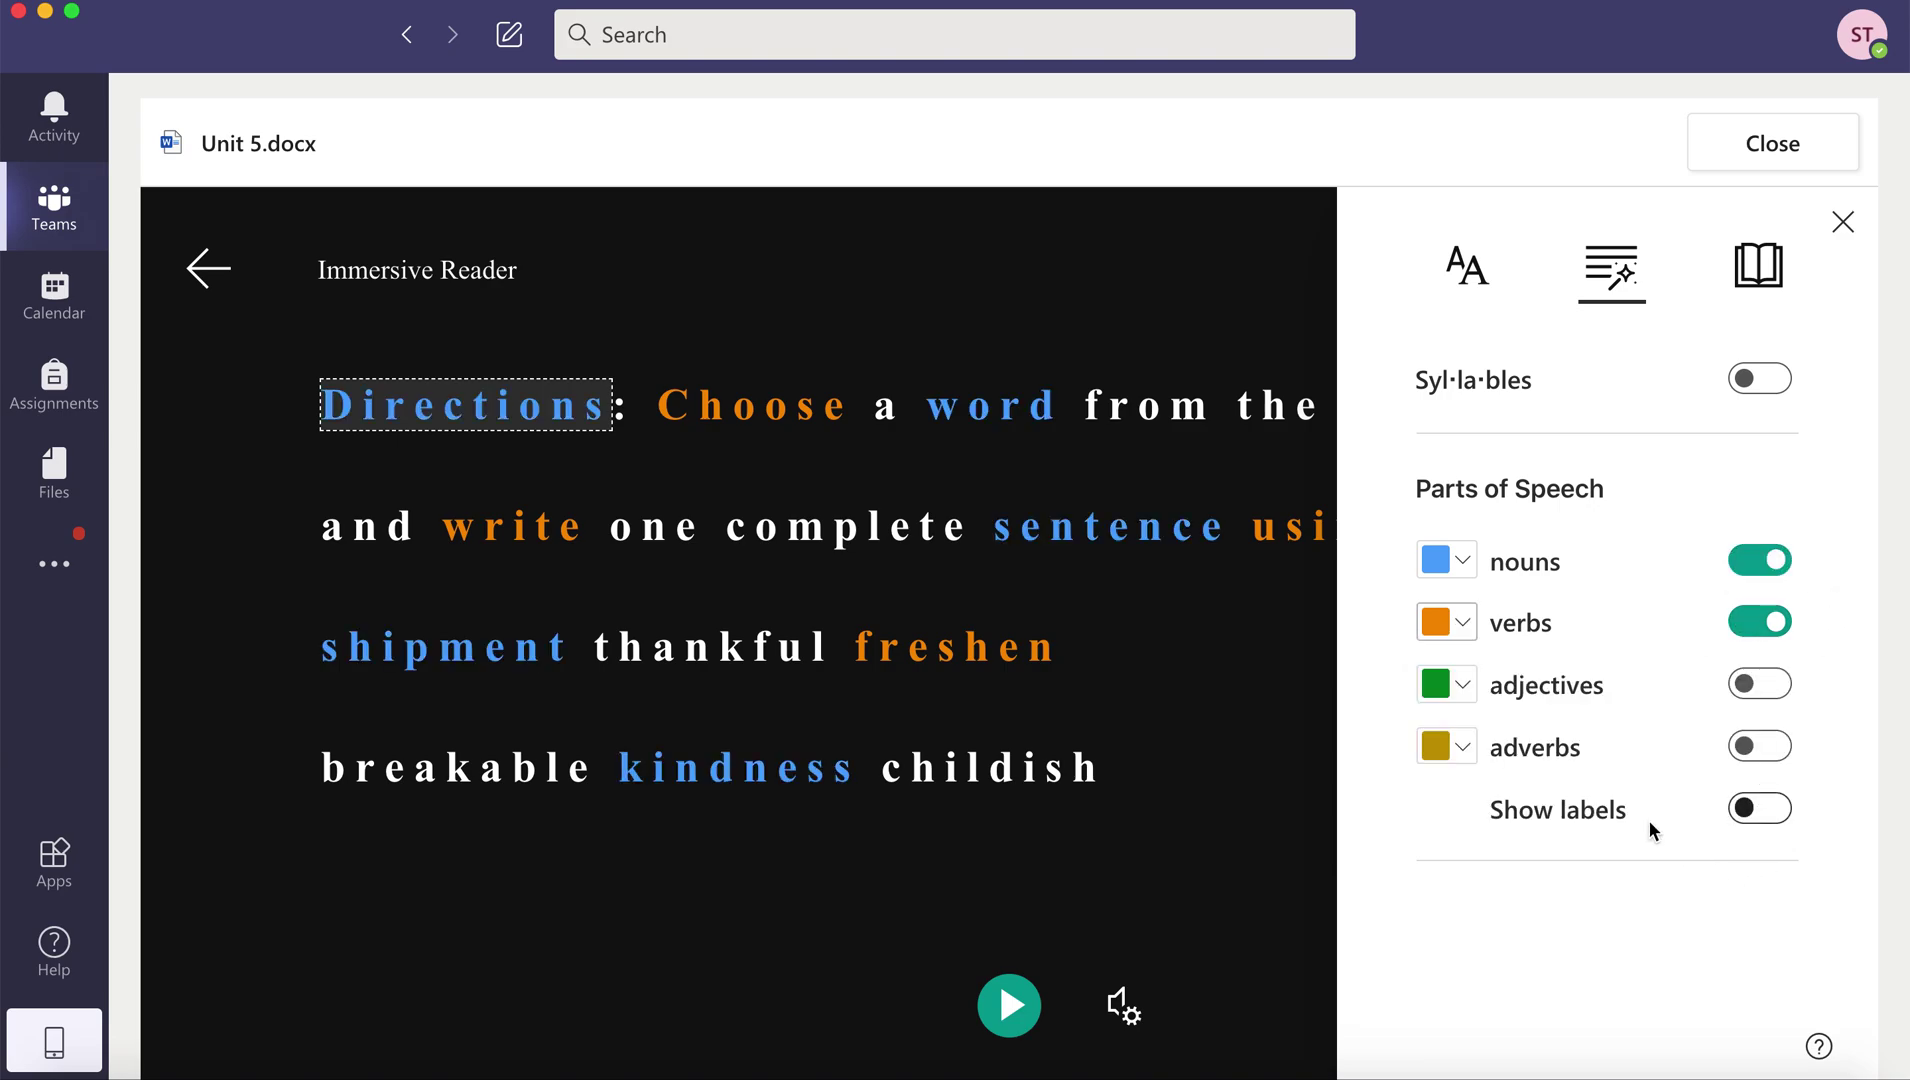
click(1767, 275)
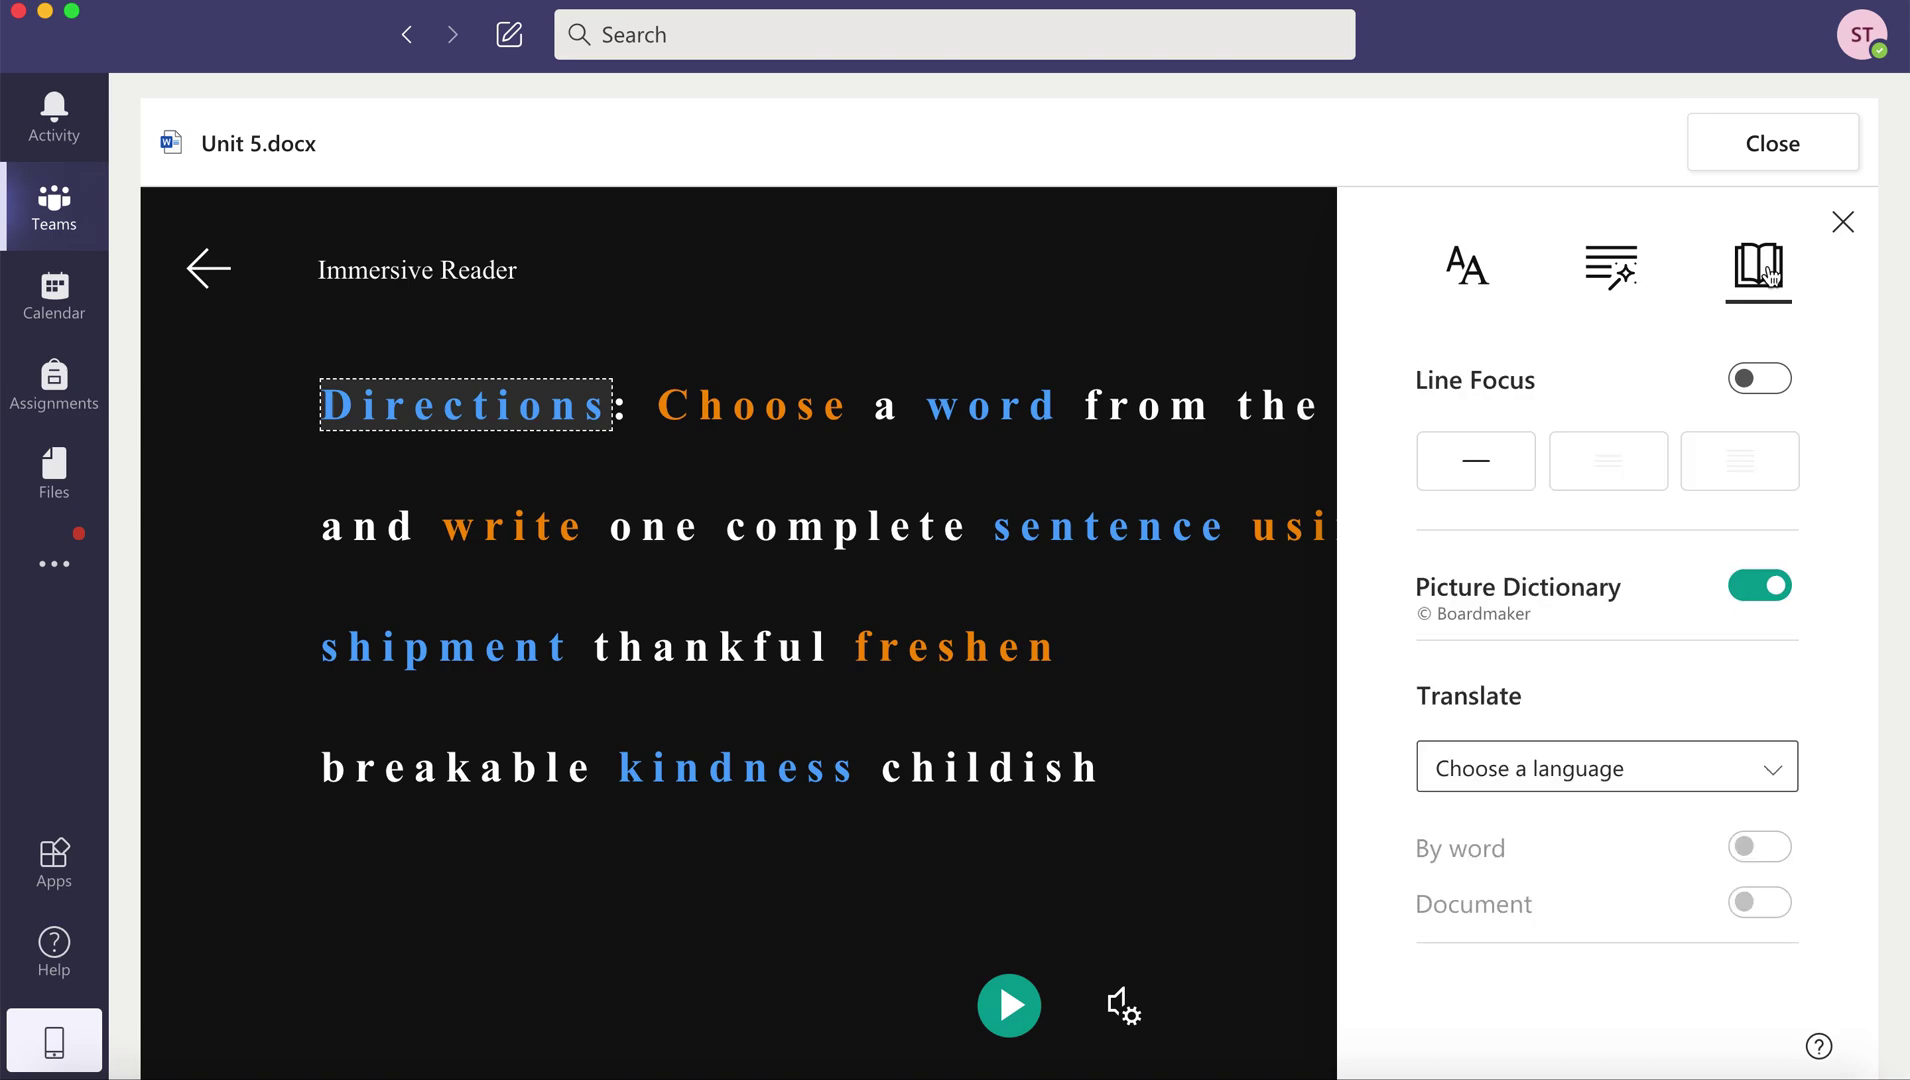
- Try line focus, then view Picture Dictionary images for 'shipment' and 'box'
click(1497, 468)
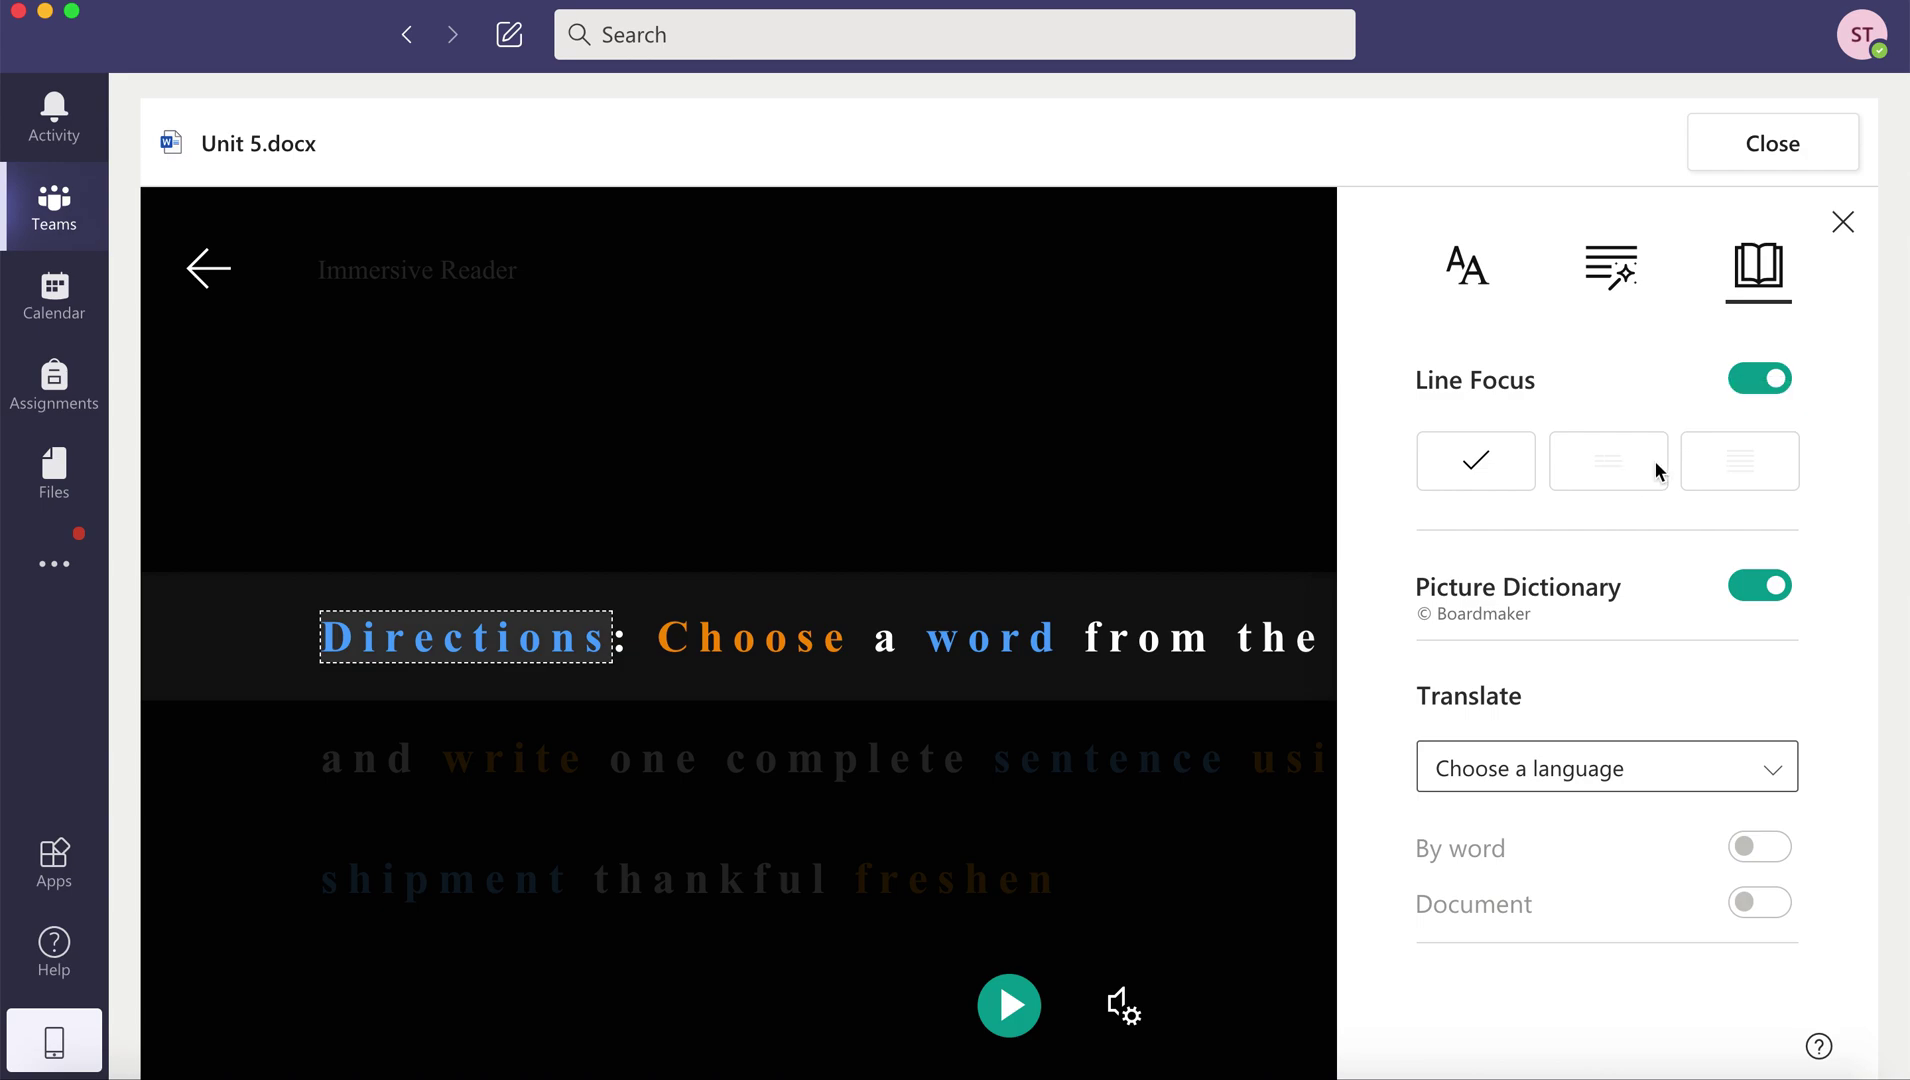
click(1760, 384)
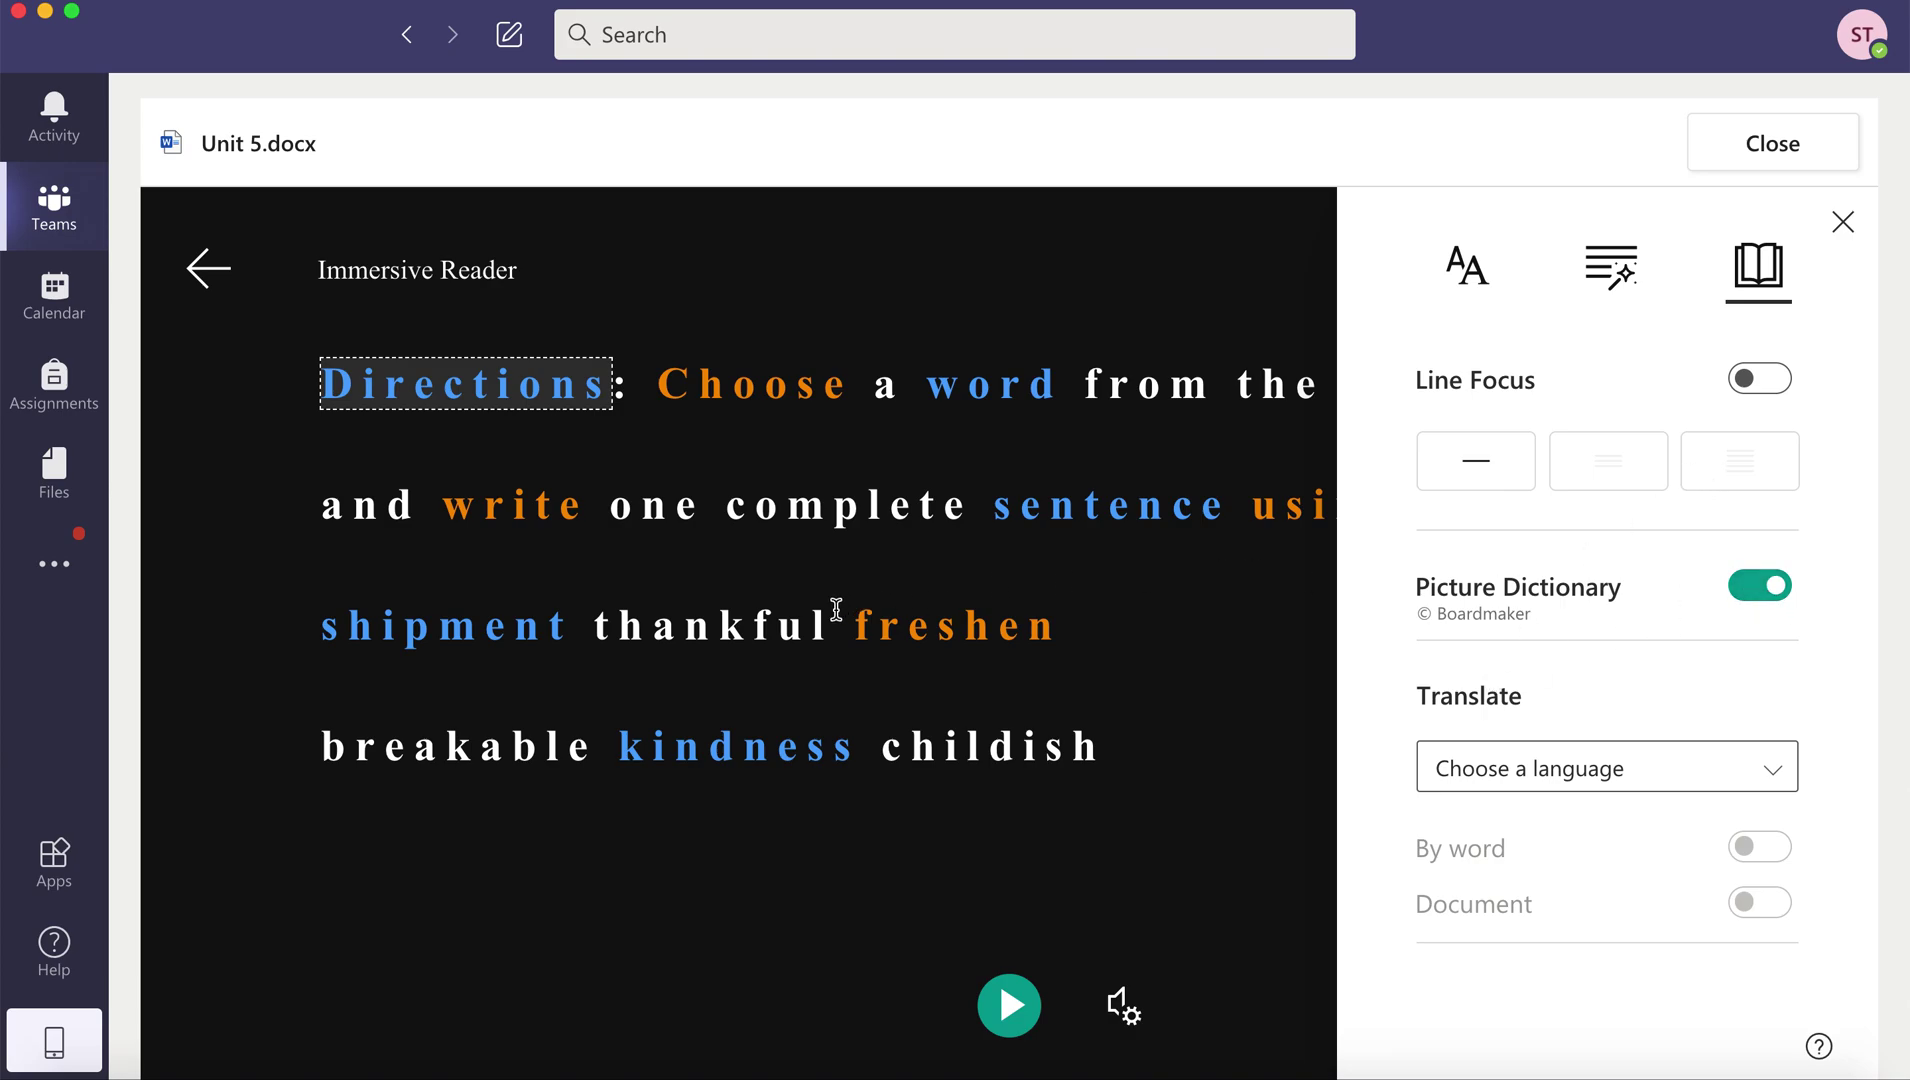
click(548, 645)
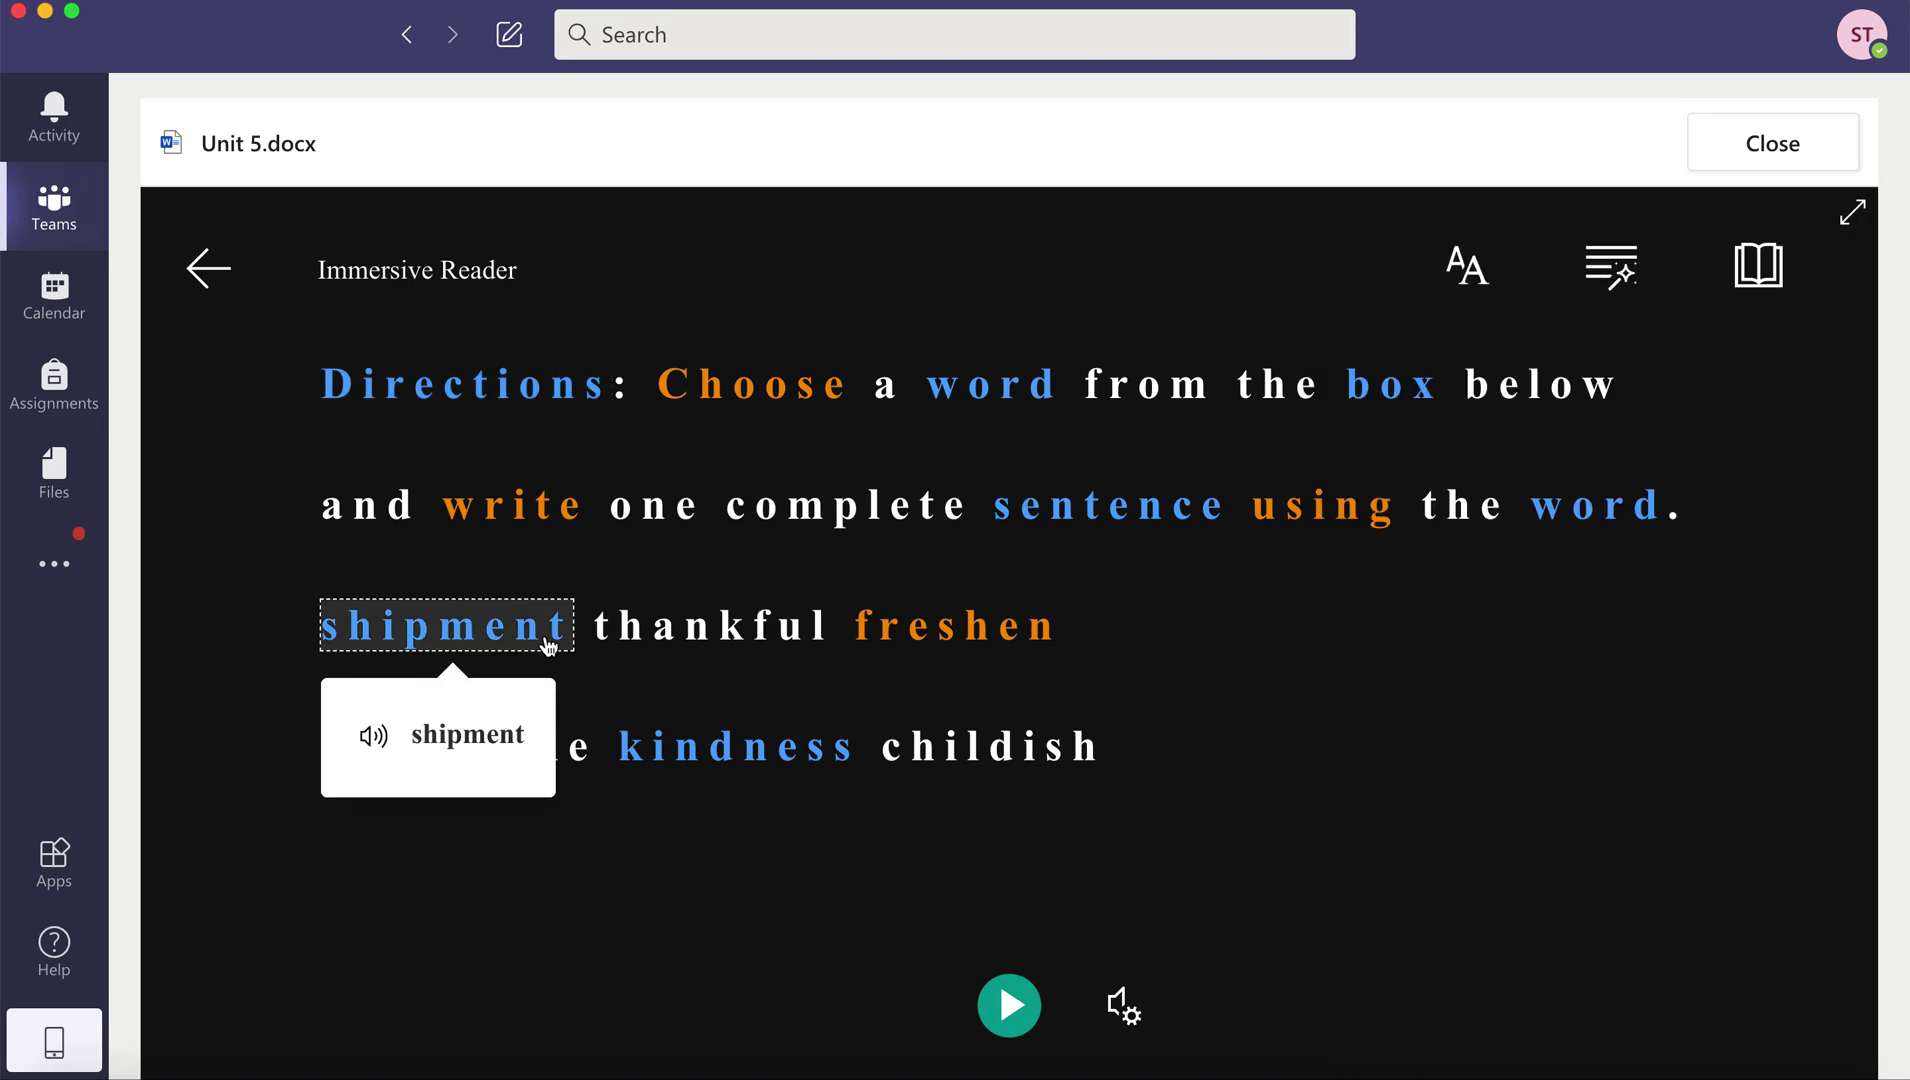
click(1366, 382)
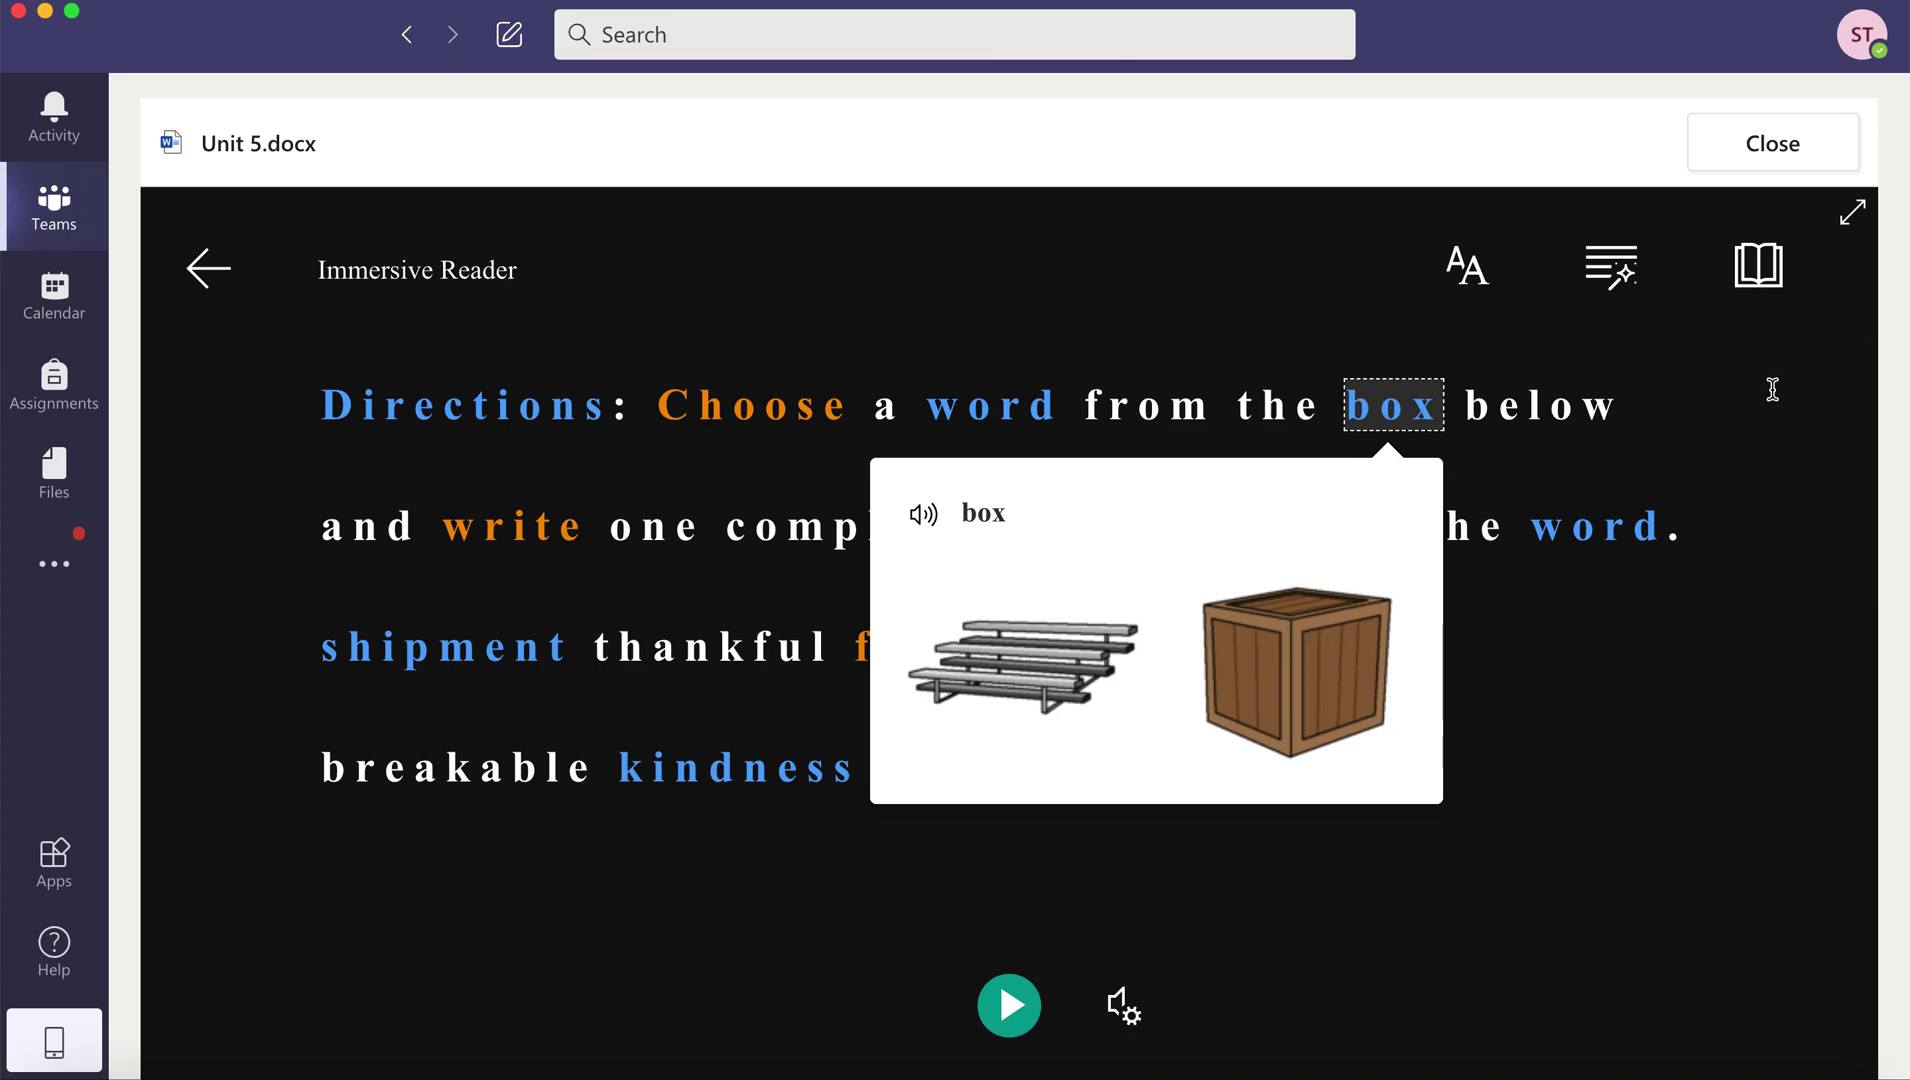
click(1760, 280)
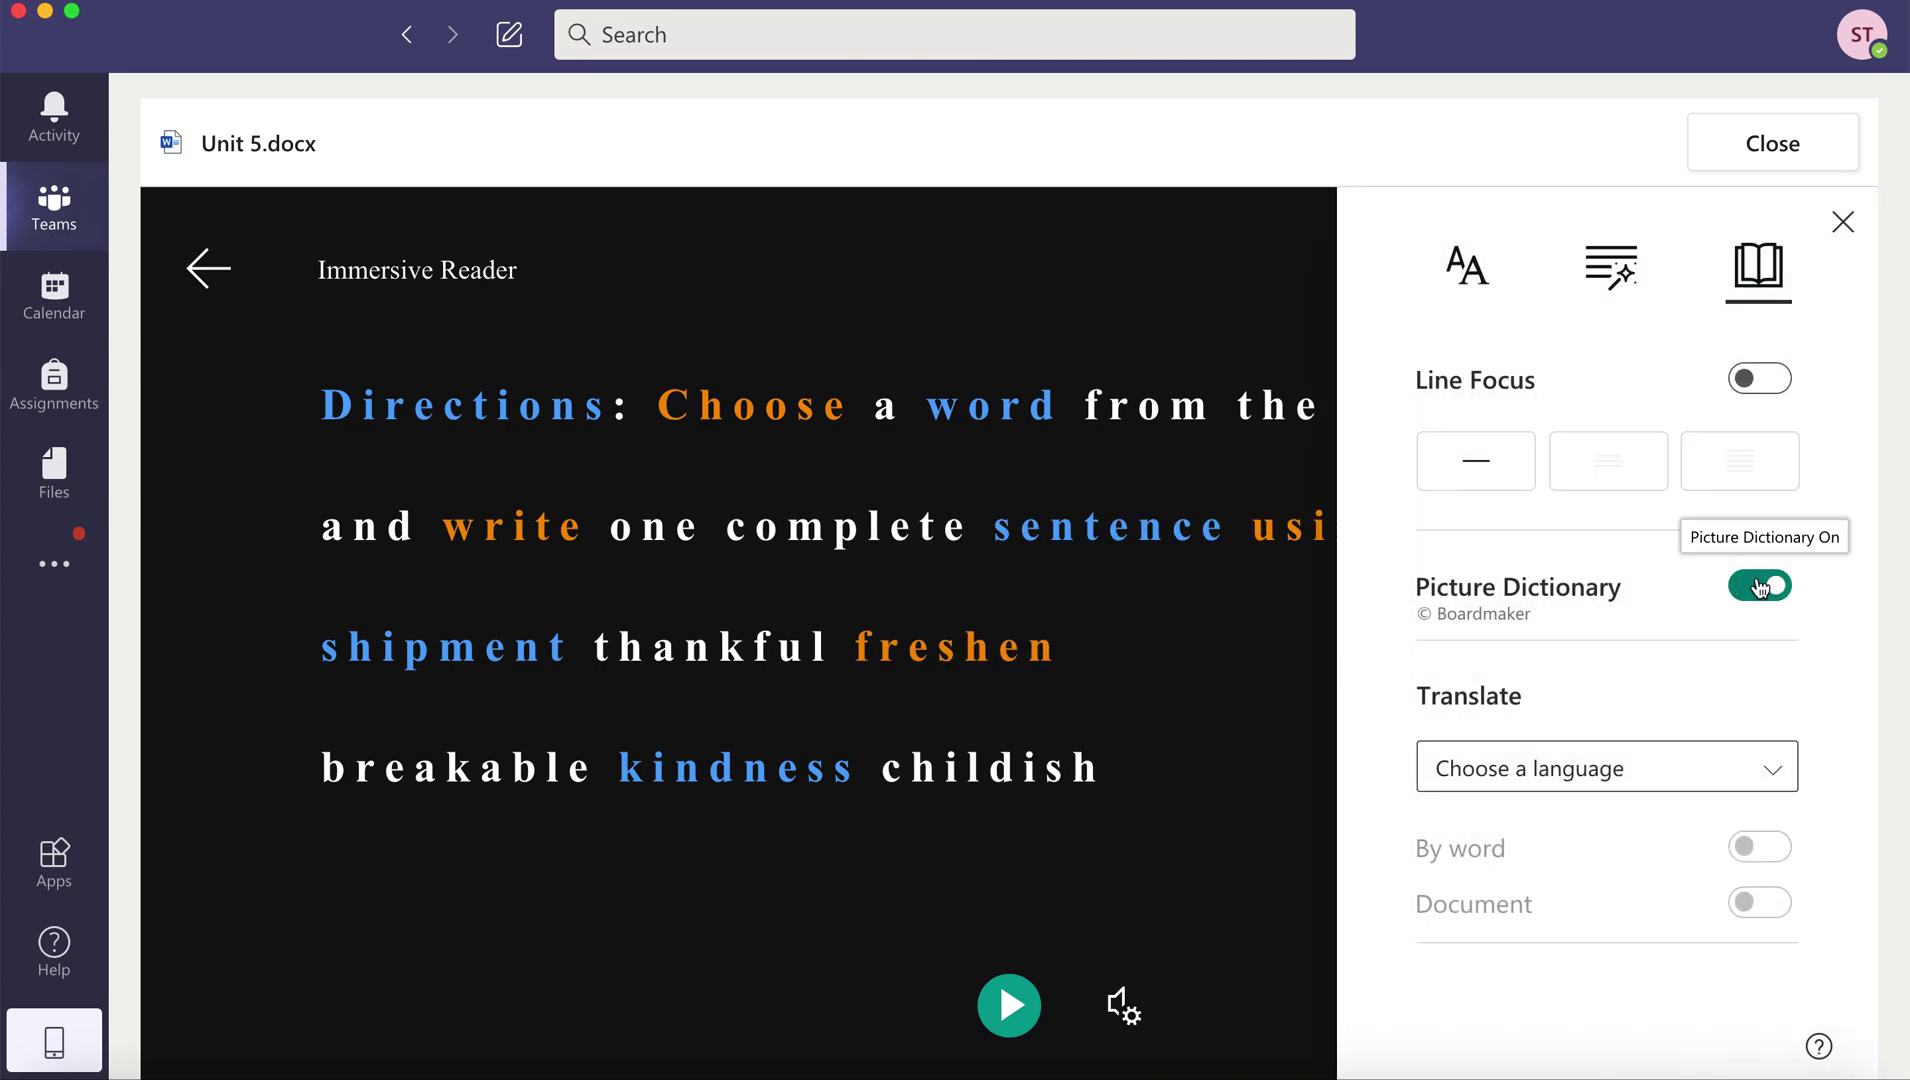
- Look up 'freshen' in the Picture Dictionary and hear it pronounced
click(968, 640)
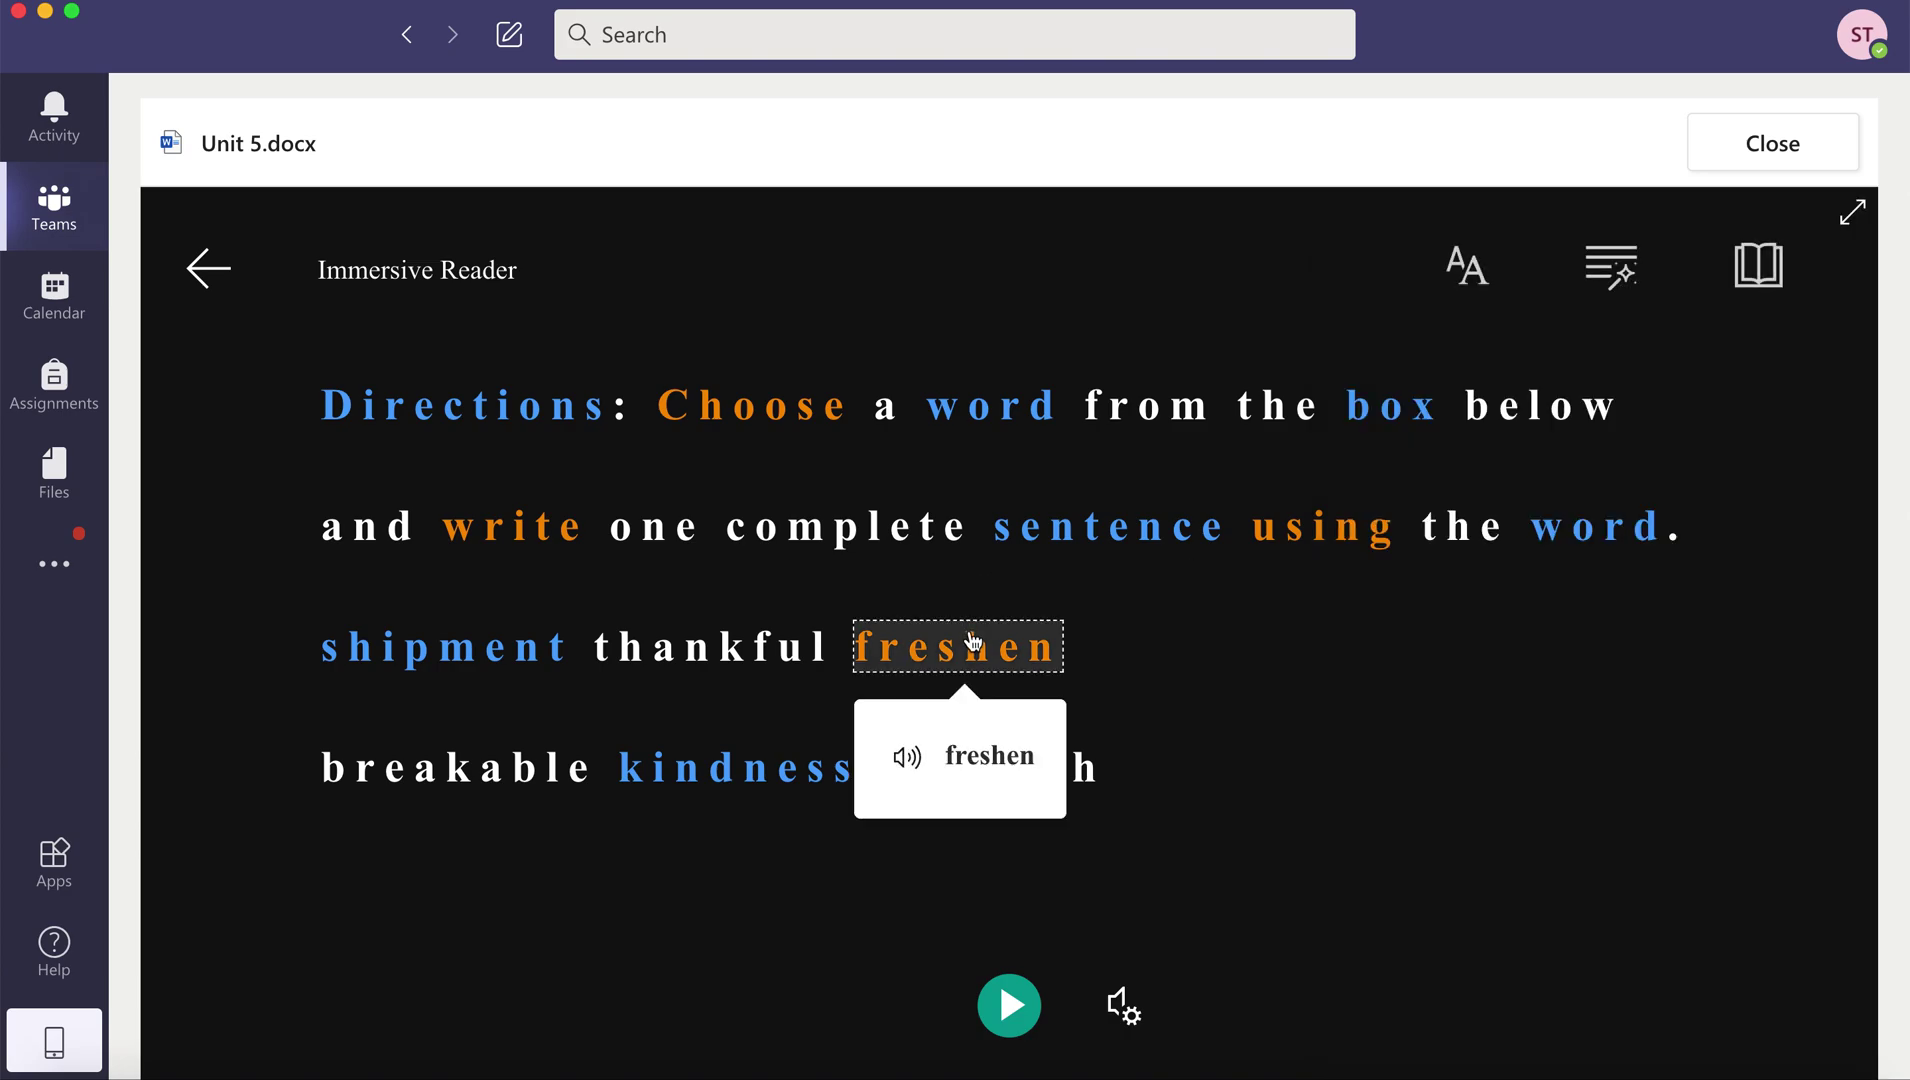
click(905, 760)
click(1758, 265)
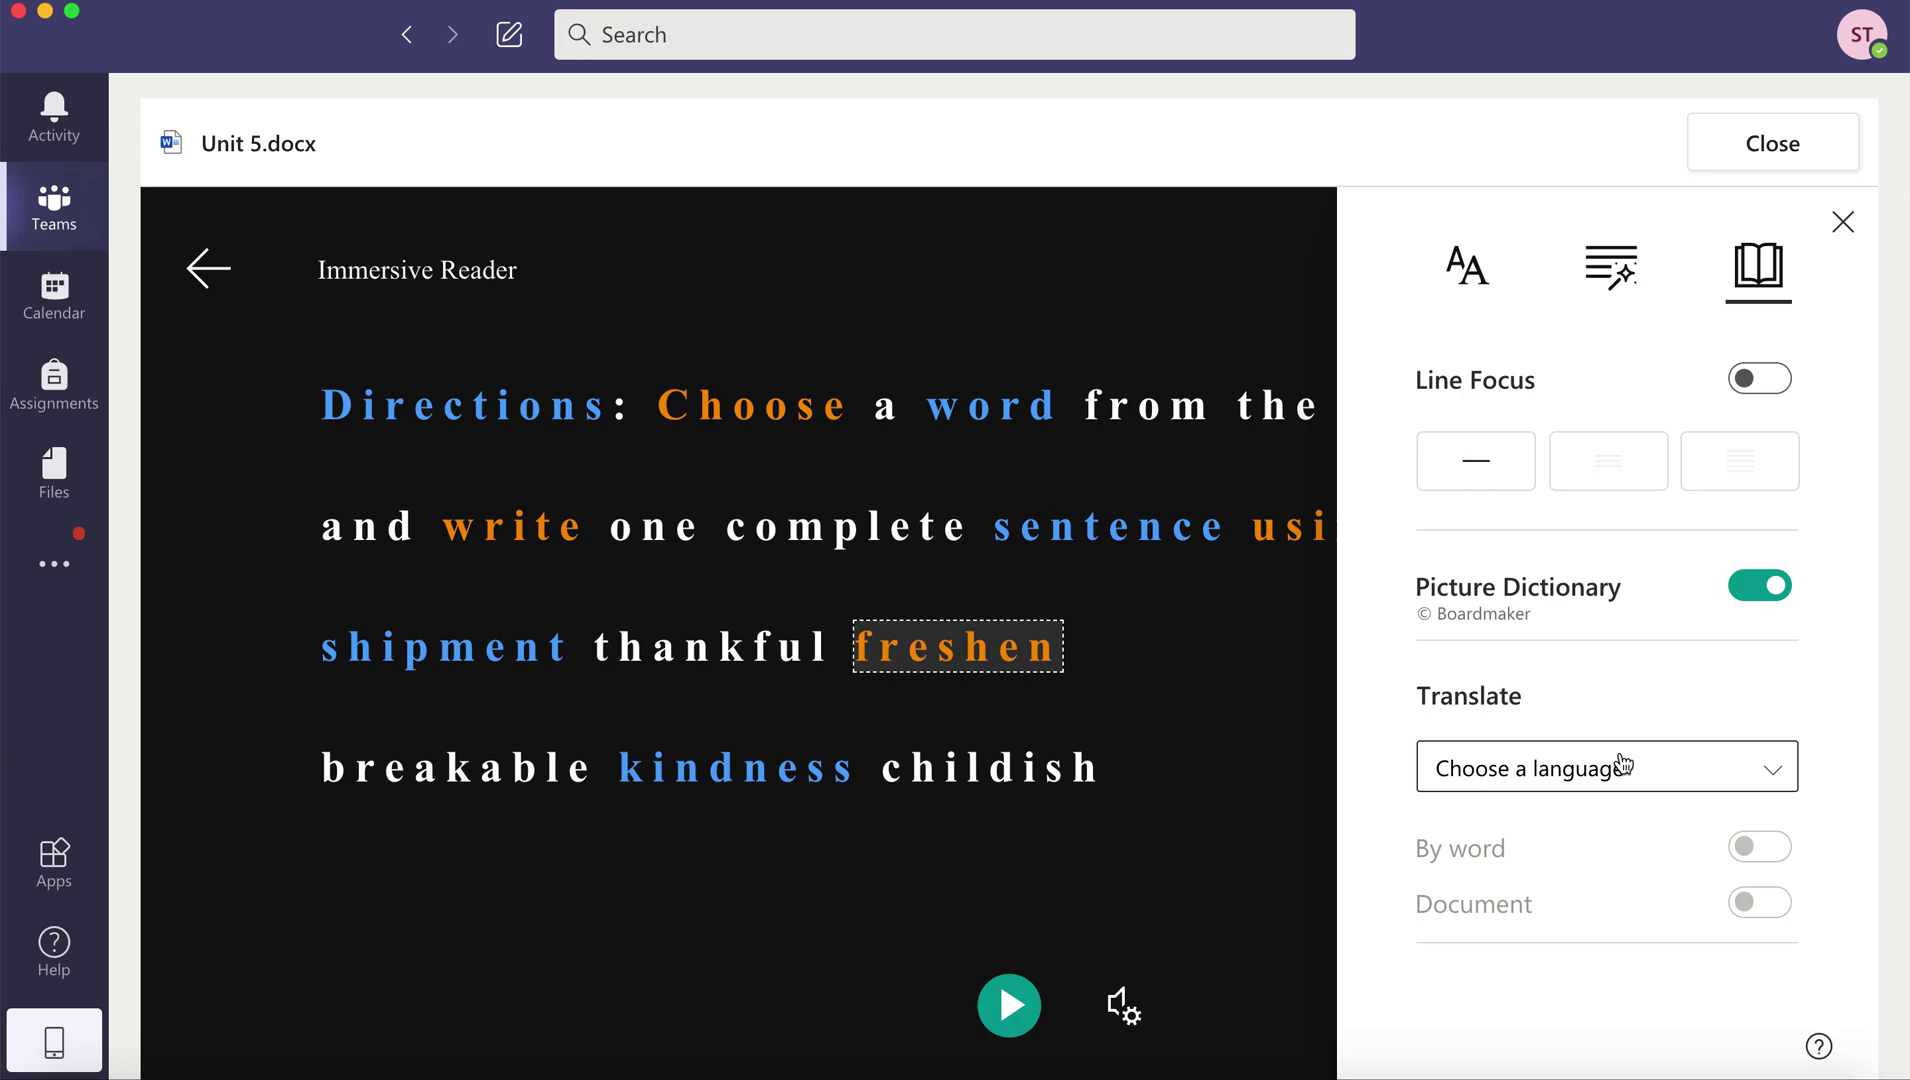
click(1624, 766)
- Translate the whole worksheet into Danish and toggle between the English original and Danish
scroll(1575, 958, down, 2)
scroll(1577, 961, down, 5)
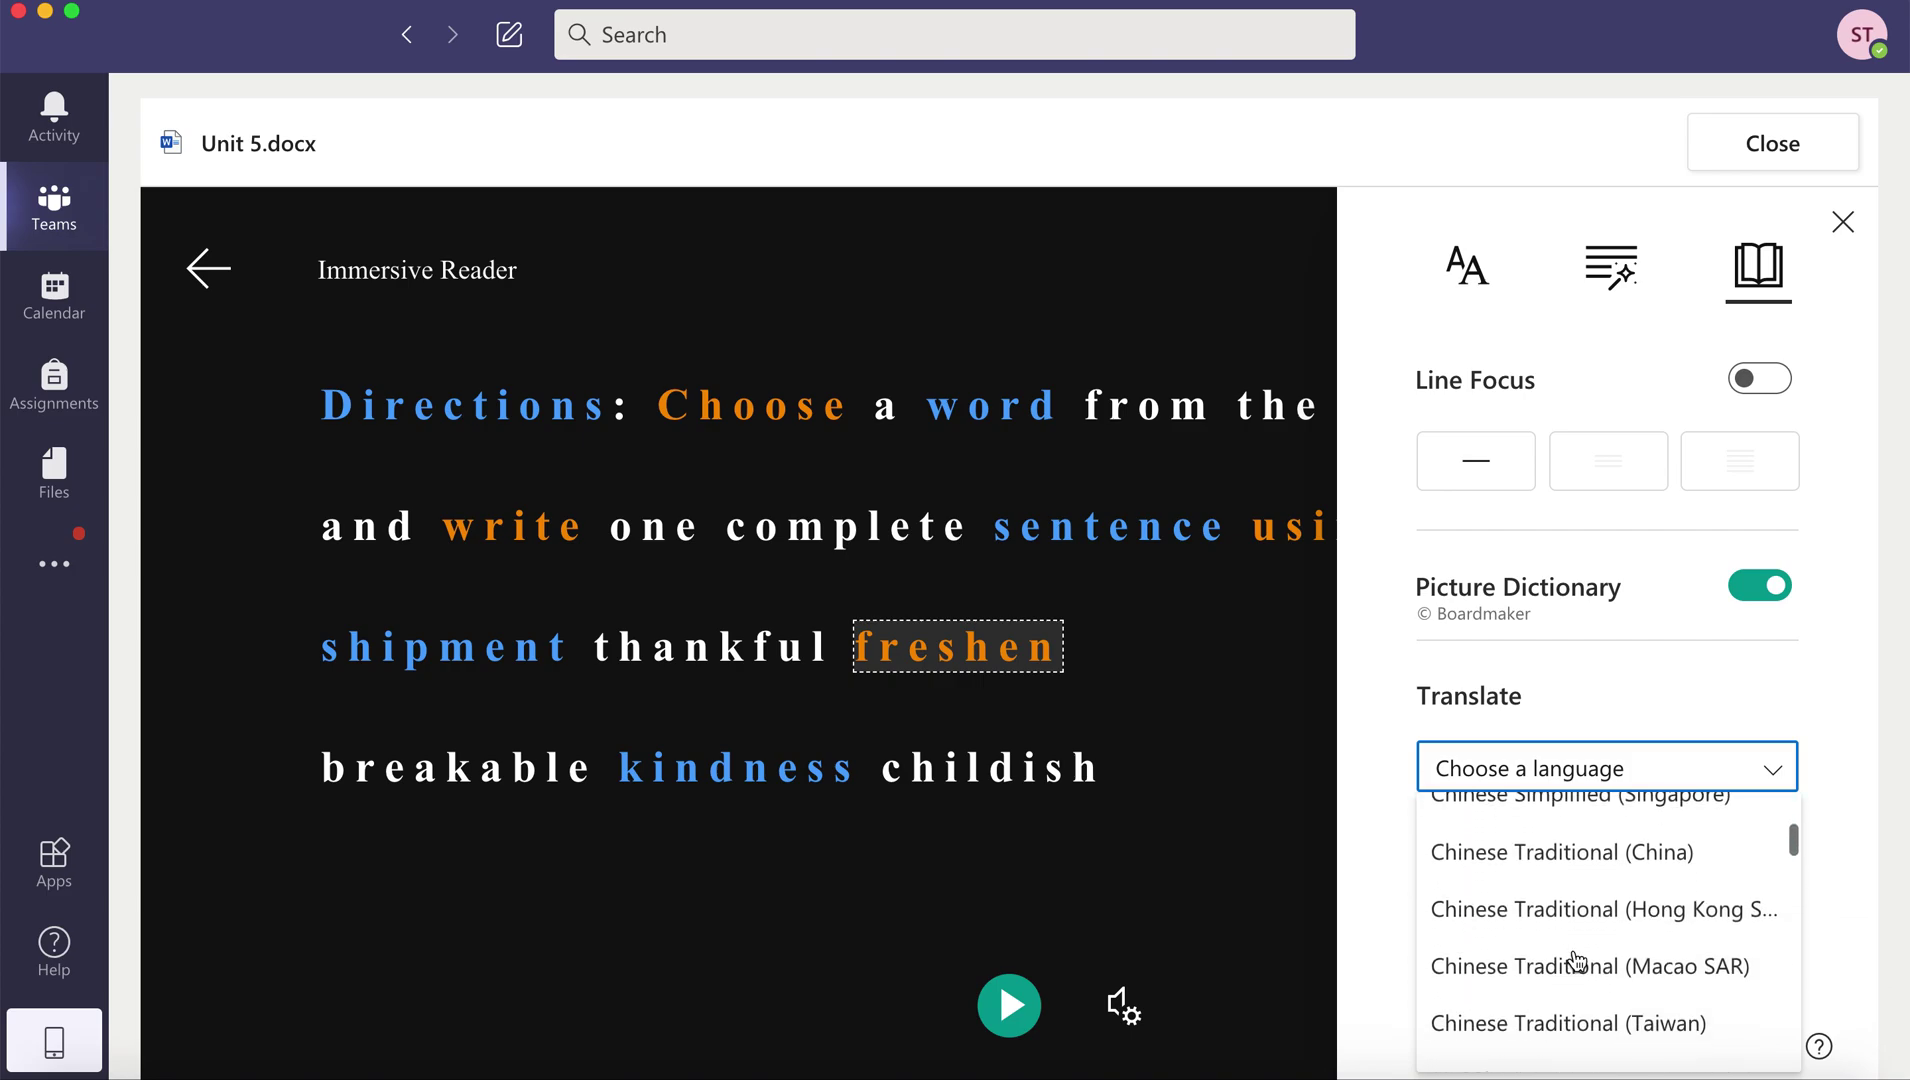
scroll(1577, 961, down, 3)
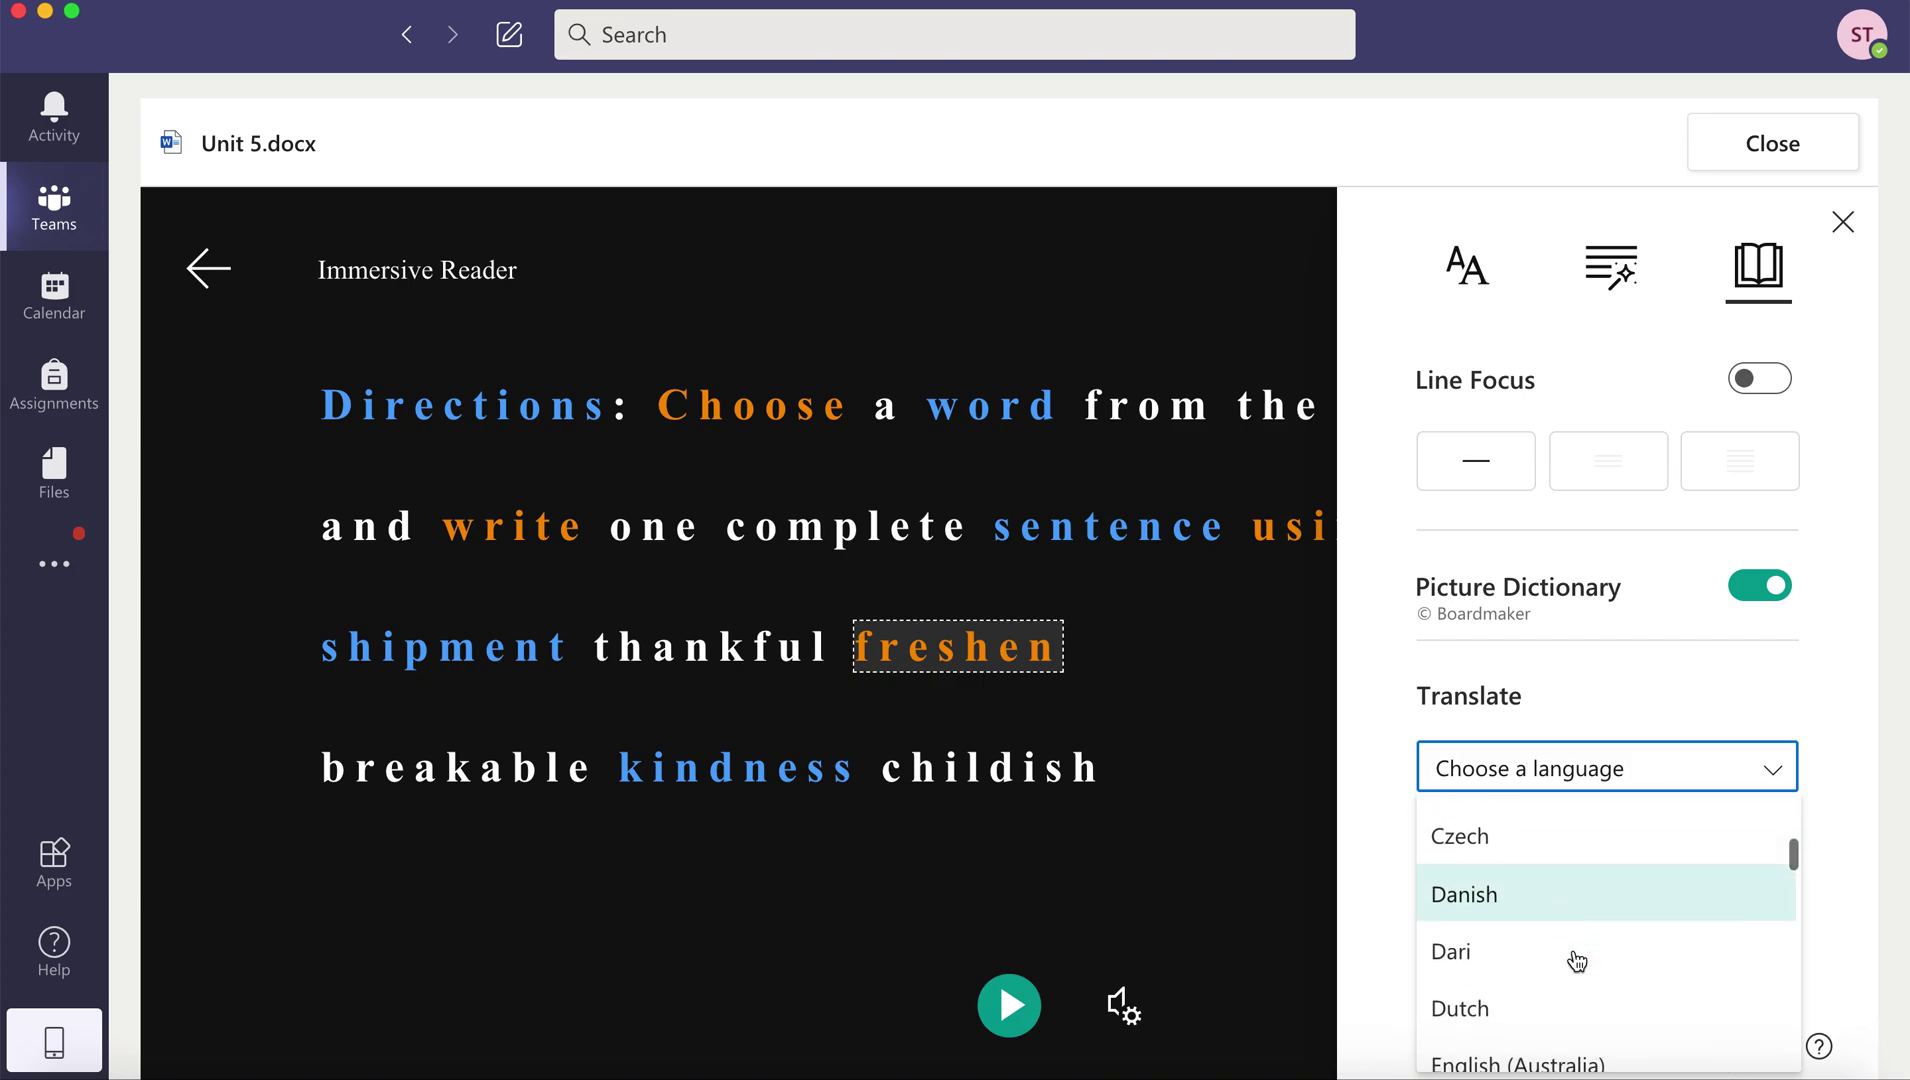
click(1564, 892)
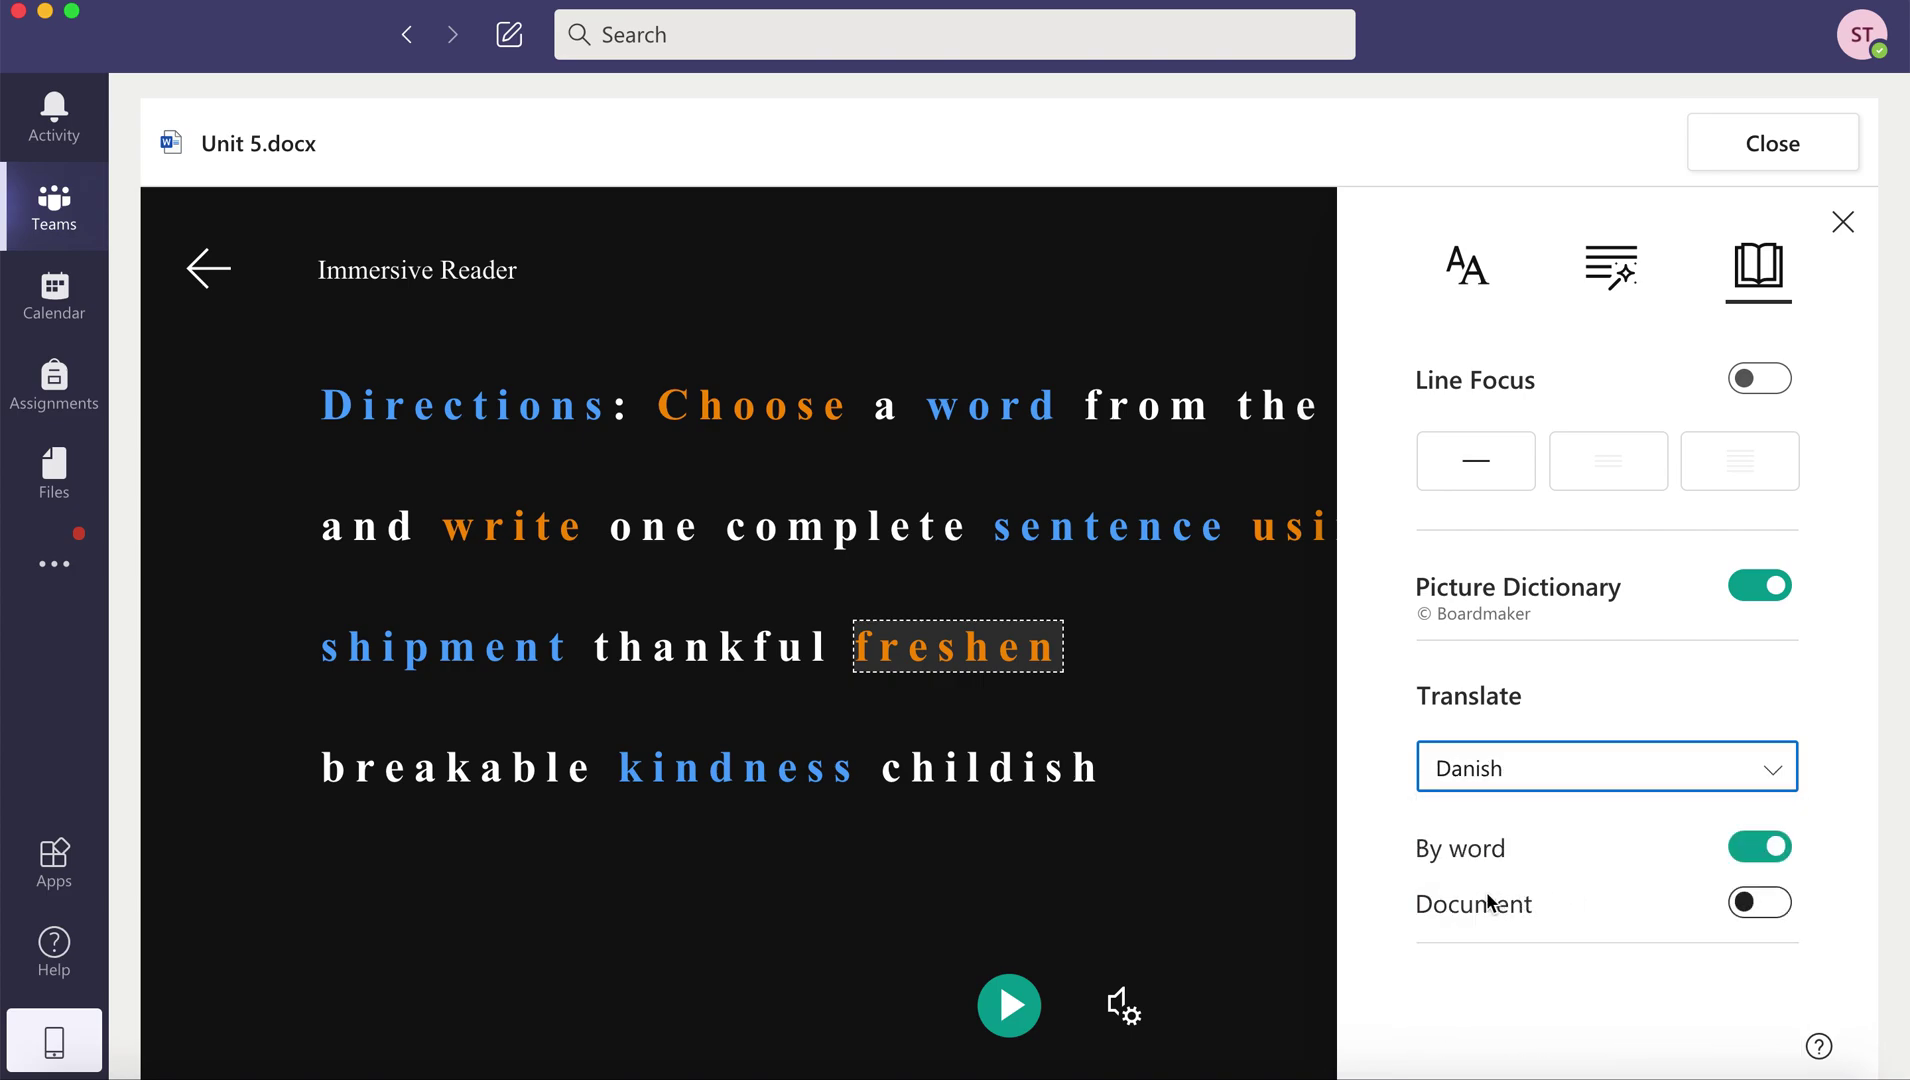
click(1772, 910)
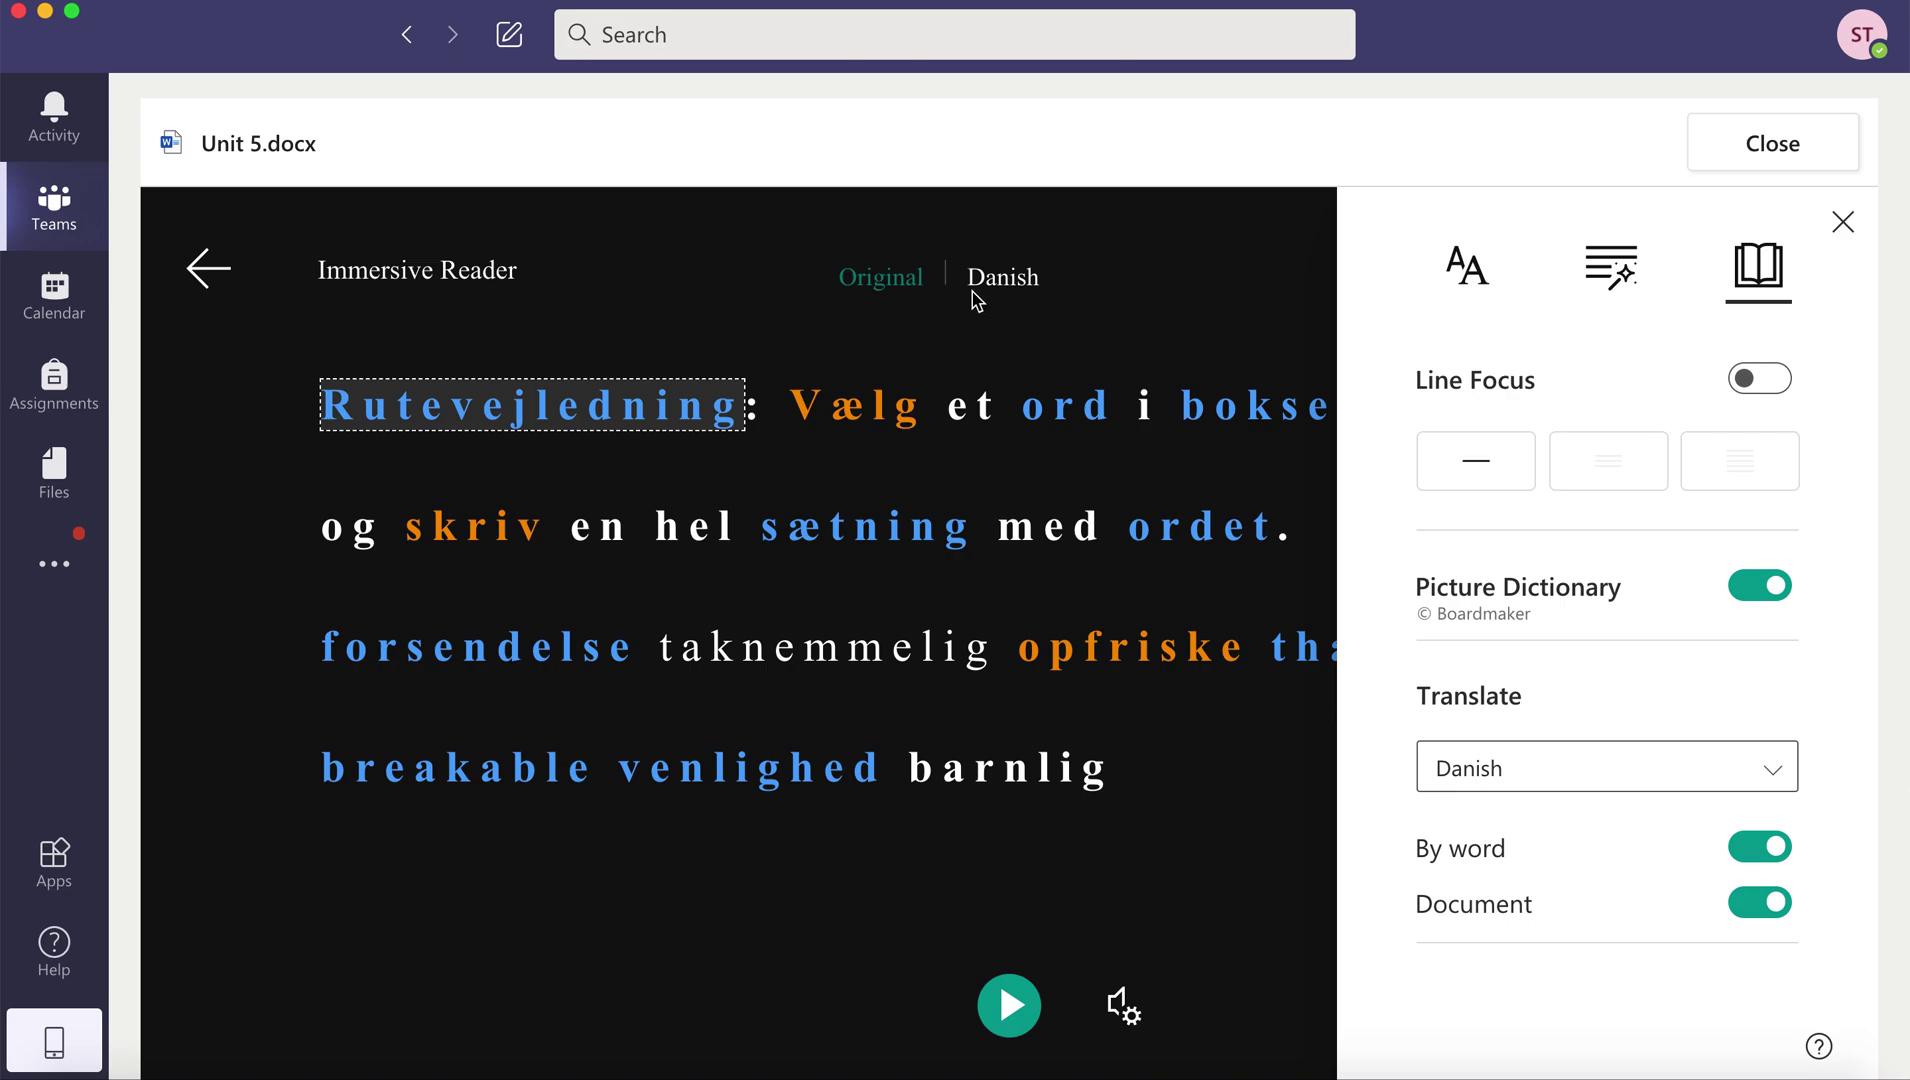
click(909, 287)
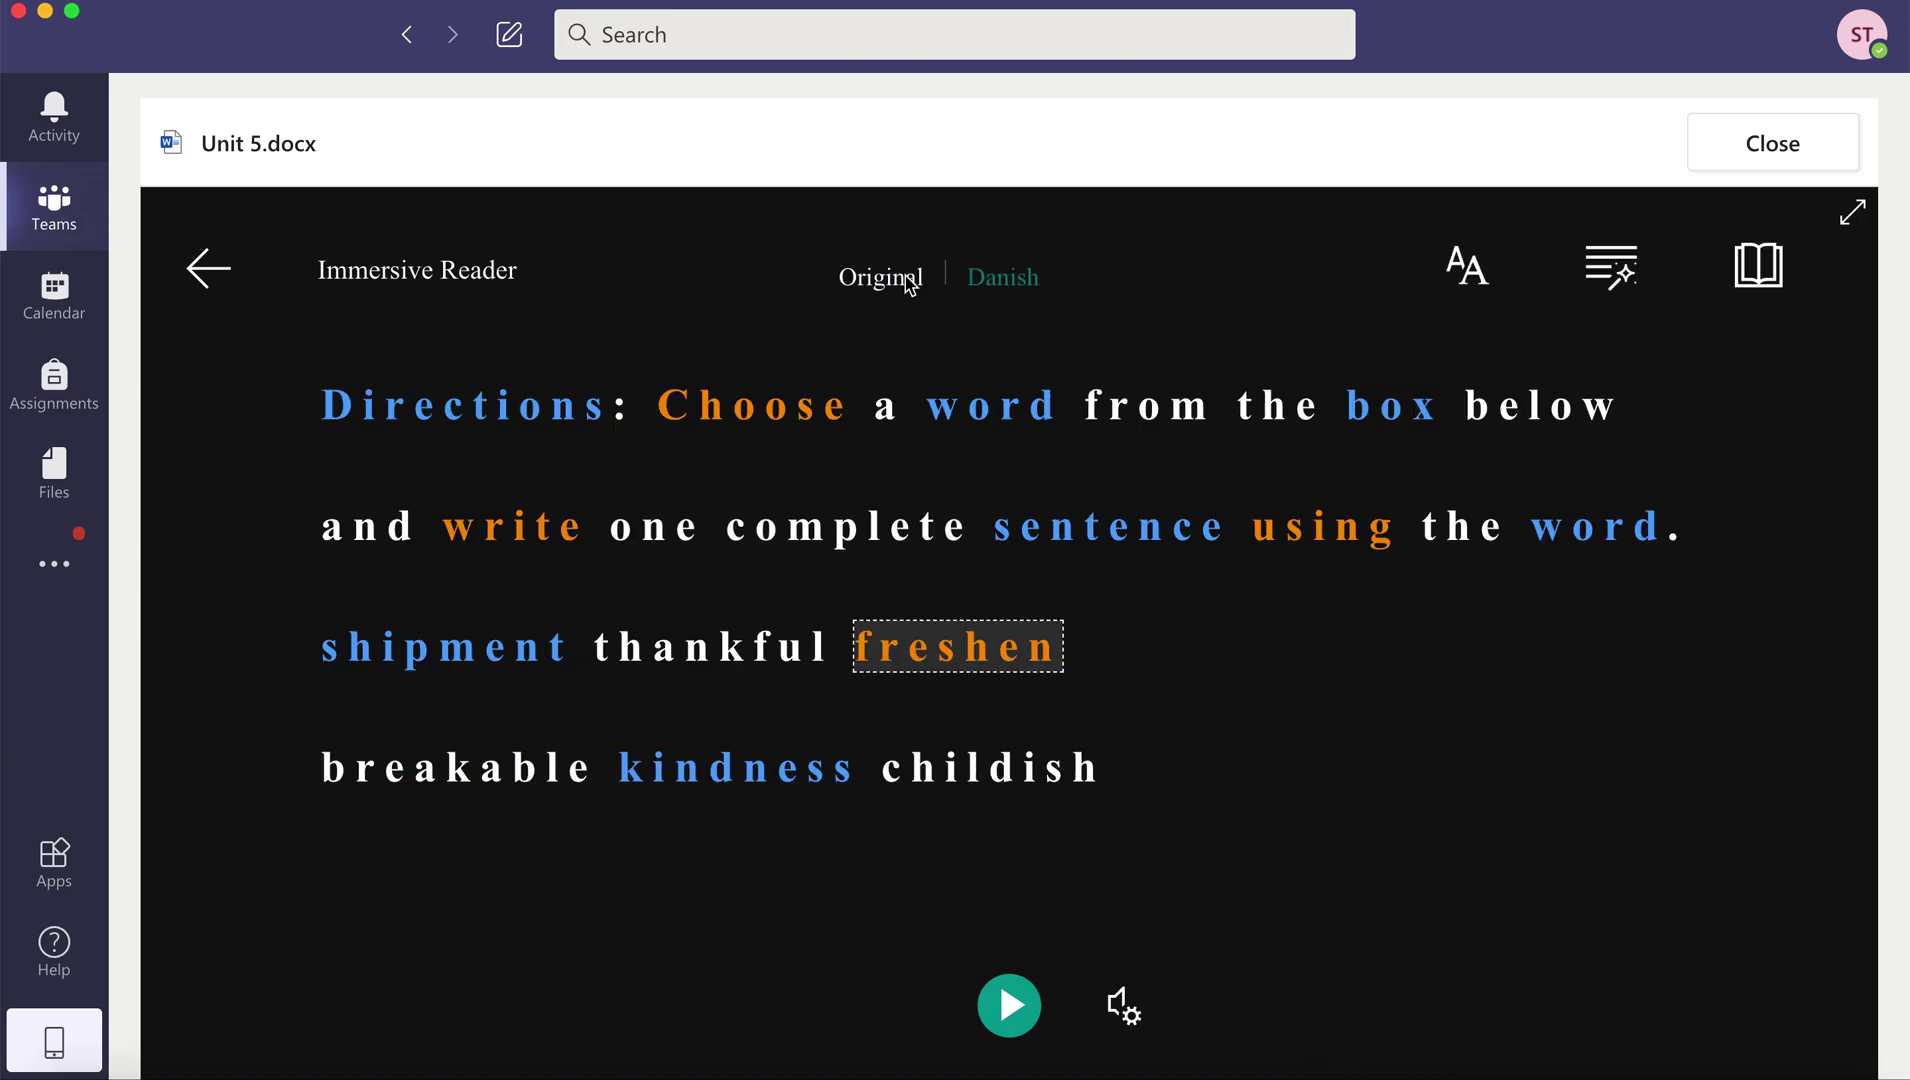
click(988, 285)
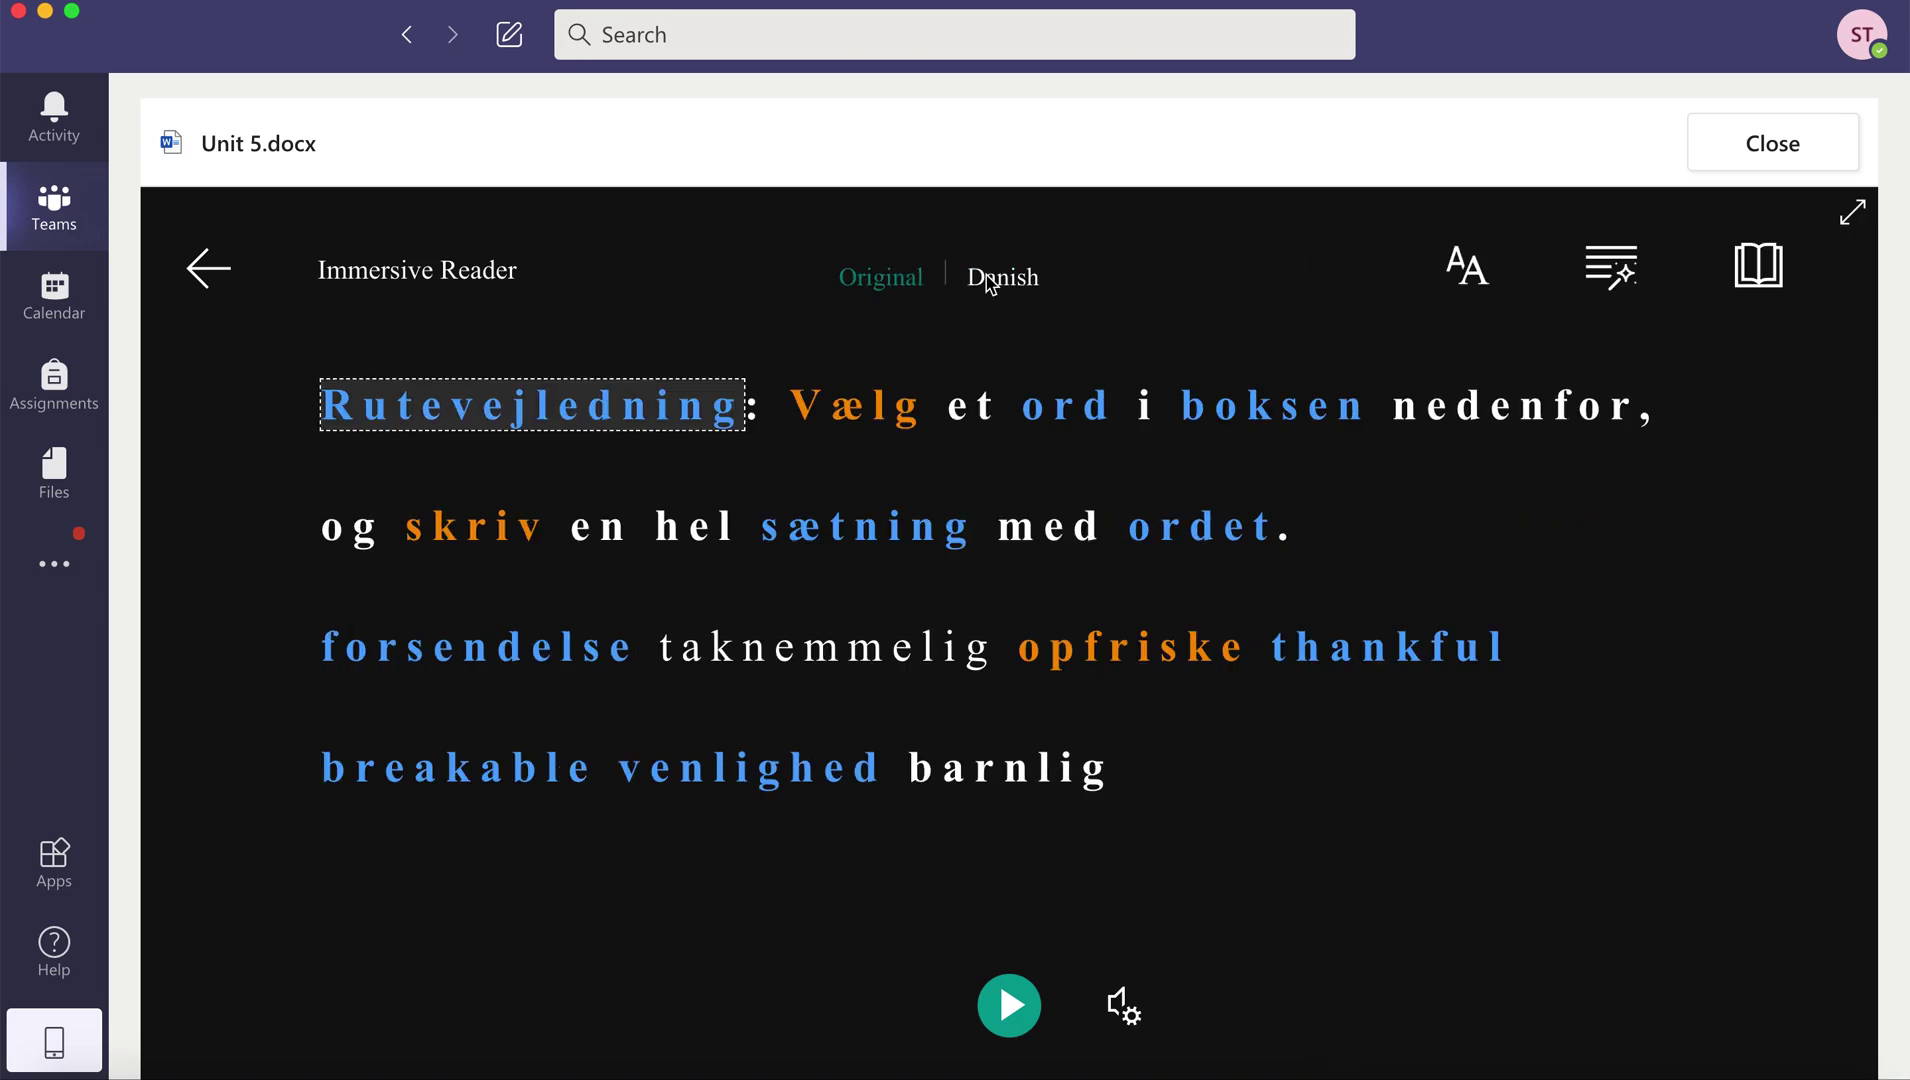
click(1758, 265)
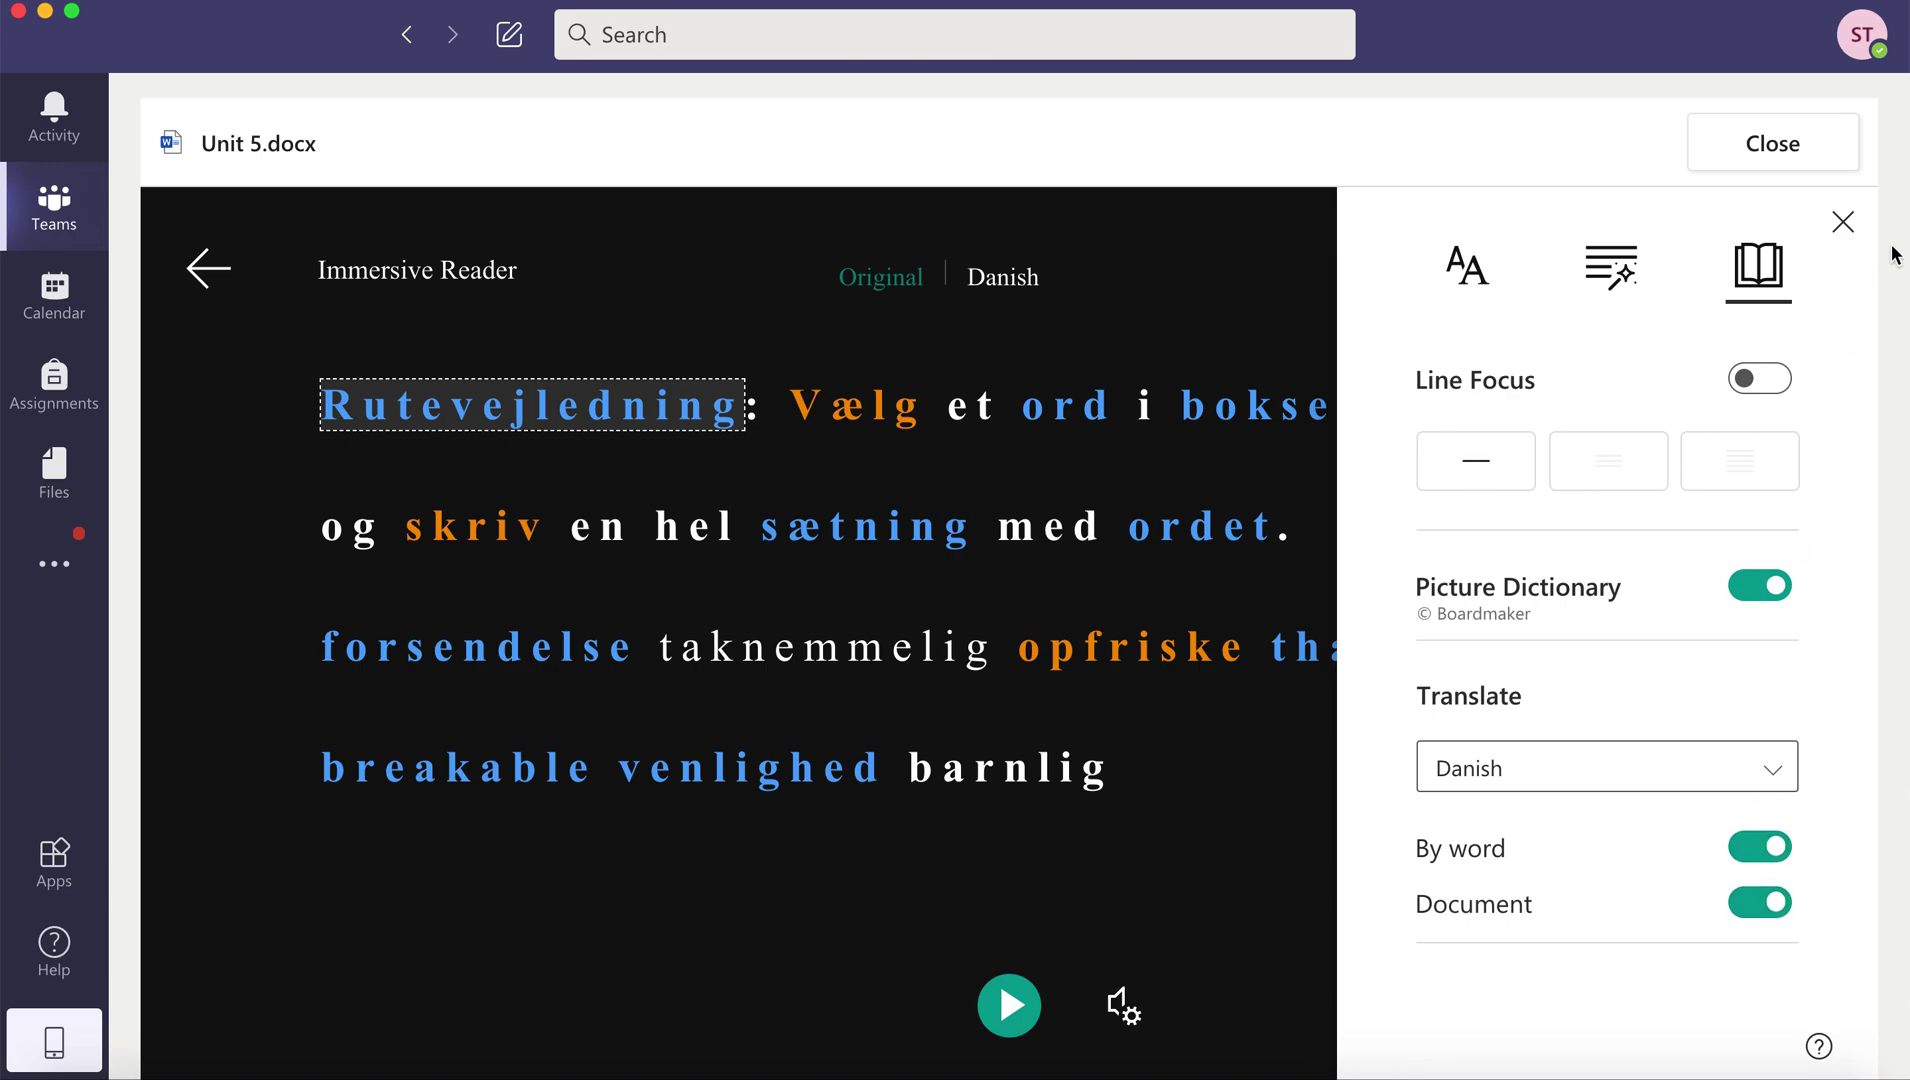
- Return to the English original and start read-aloud, then pause it
click(1842, 222)
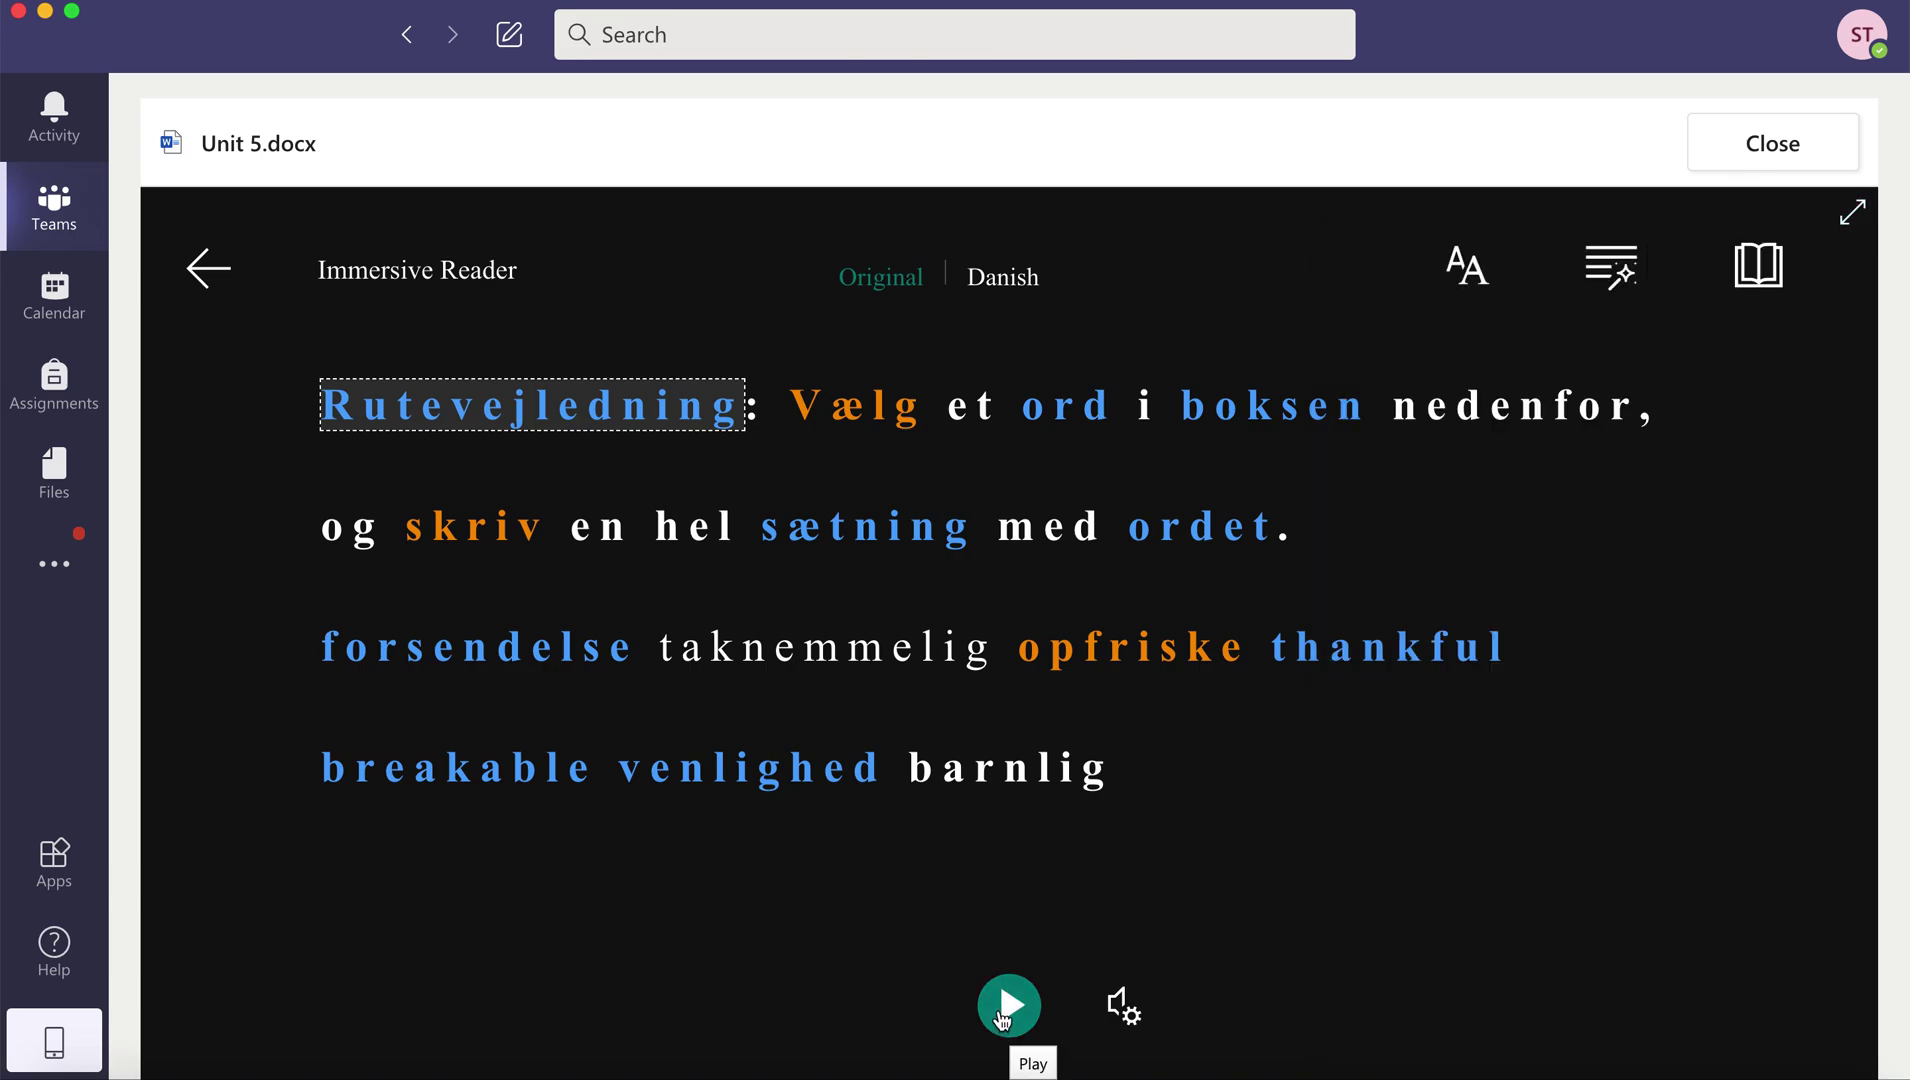
click(886, 280)
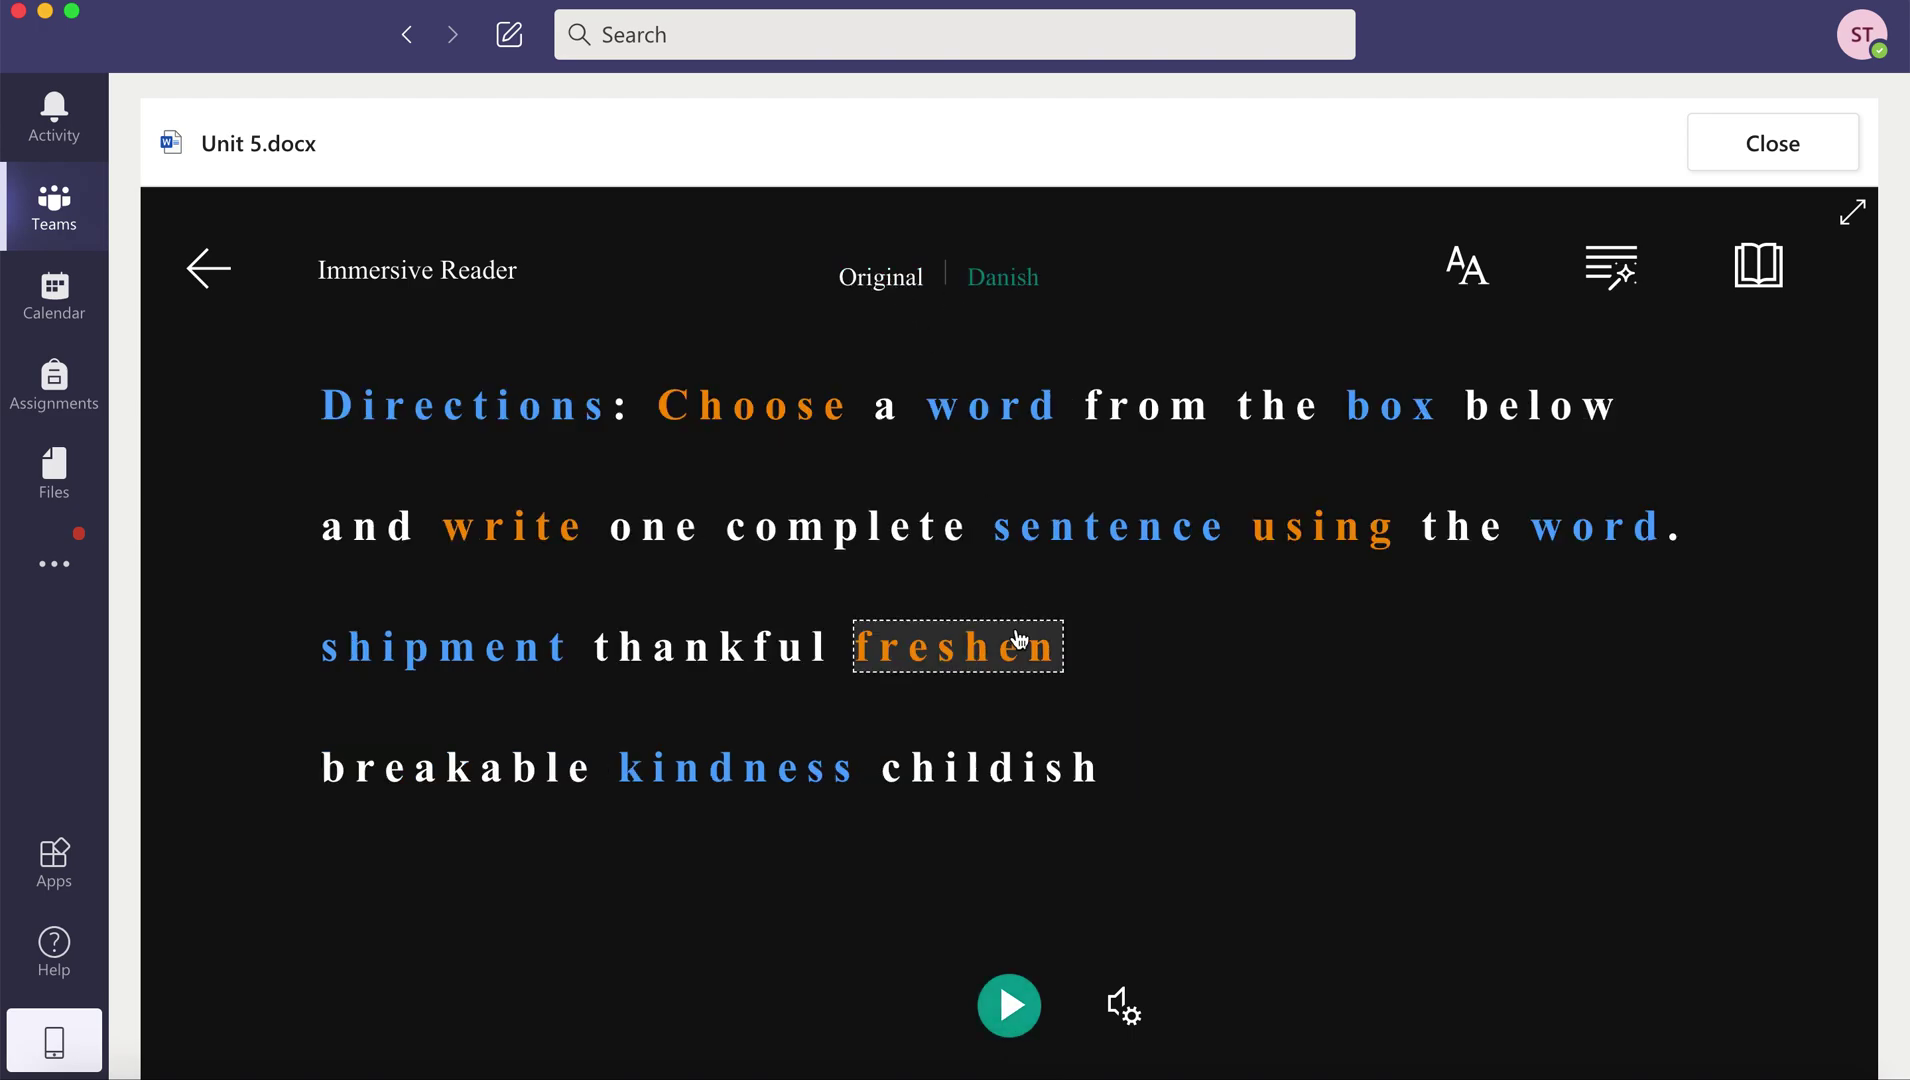
click(1011, 1022)
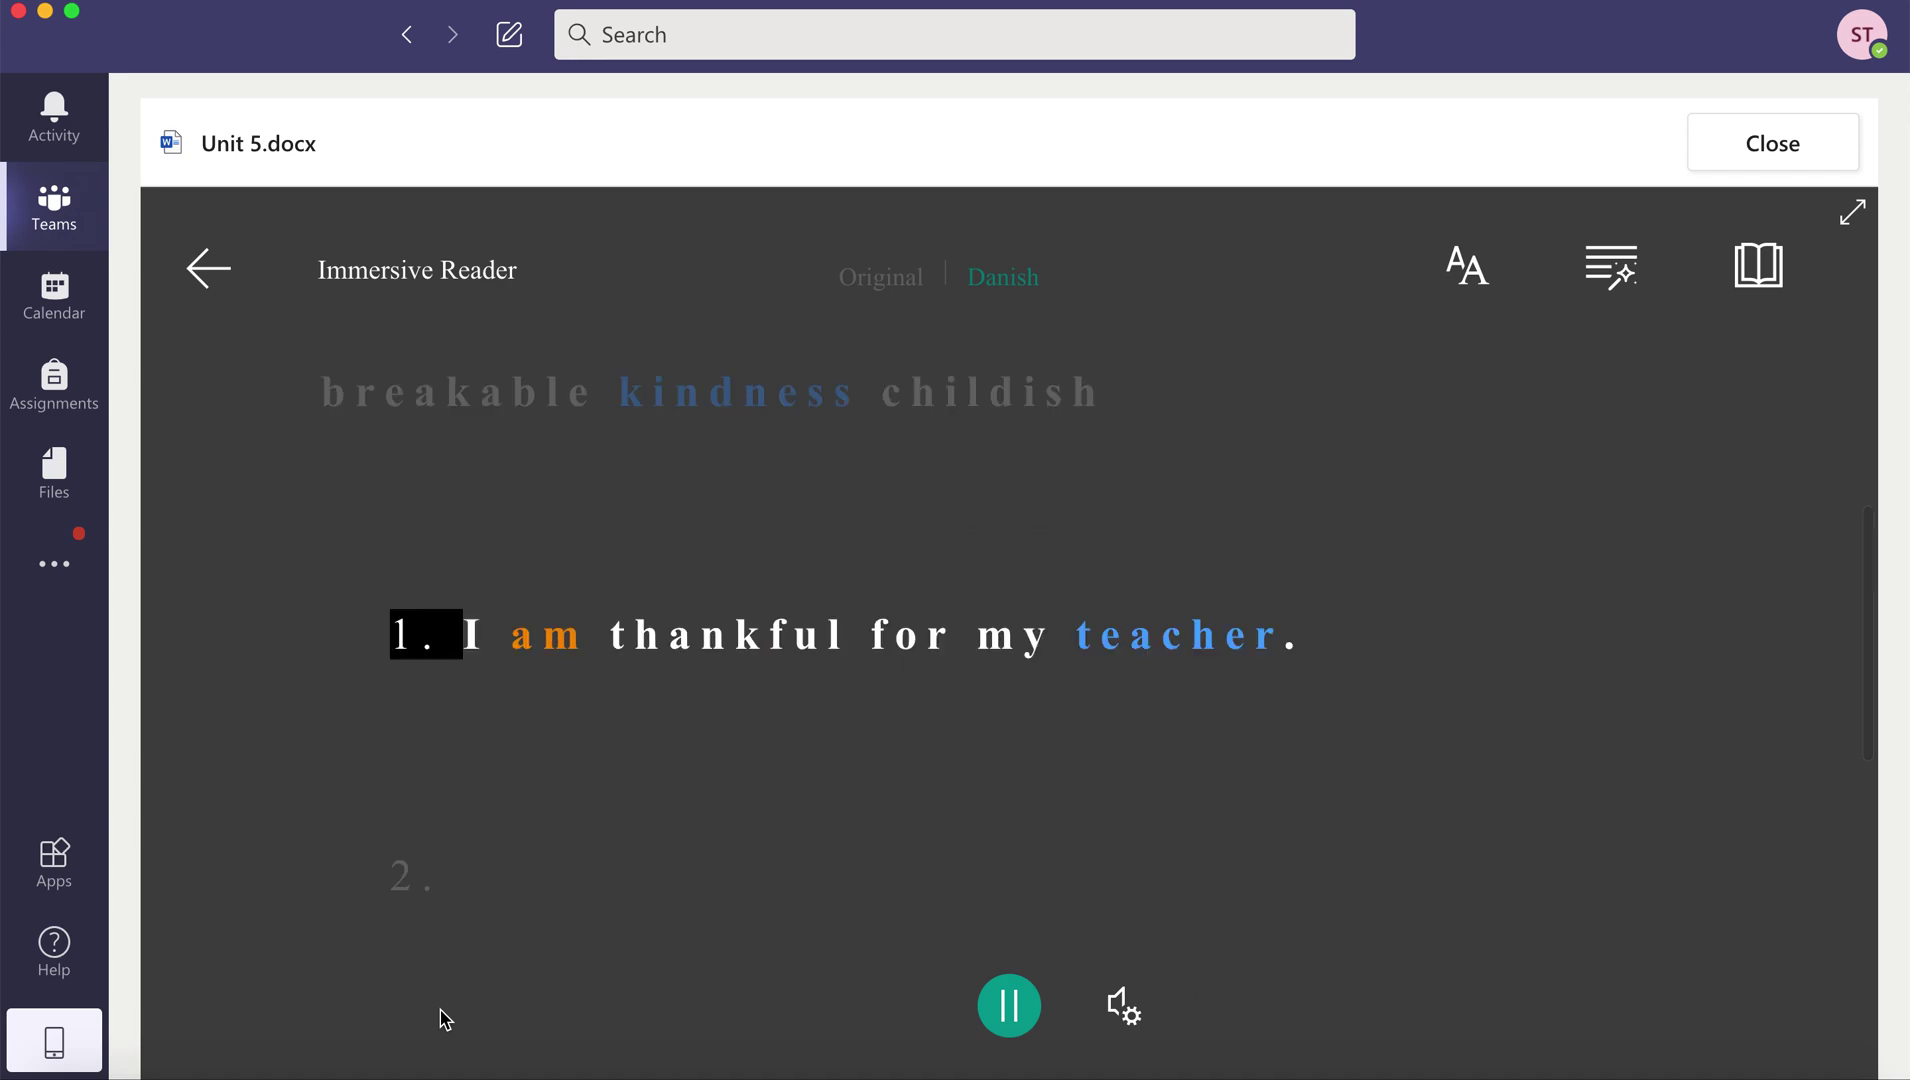
click(1008, 1005)
- Set the read-aloud voice to male at 0.75 speed and play the first sentence
click(1131, 1006)
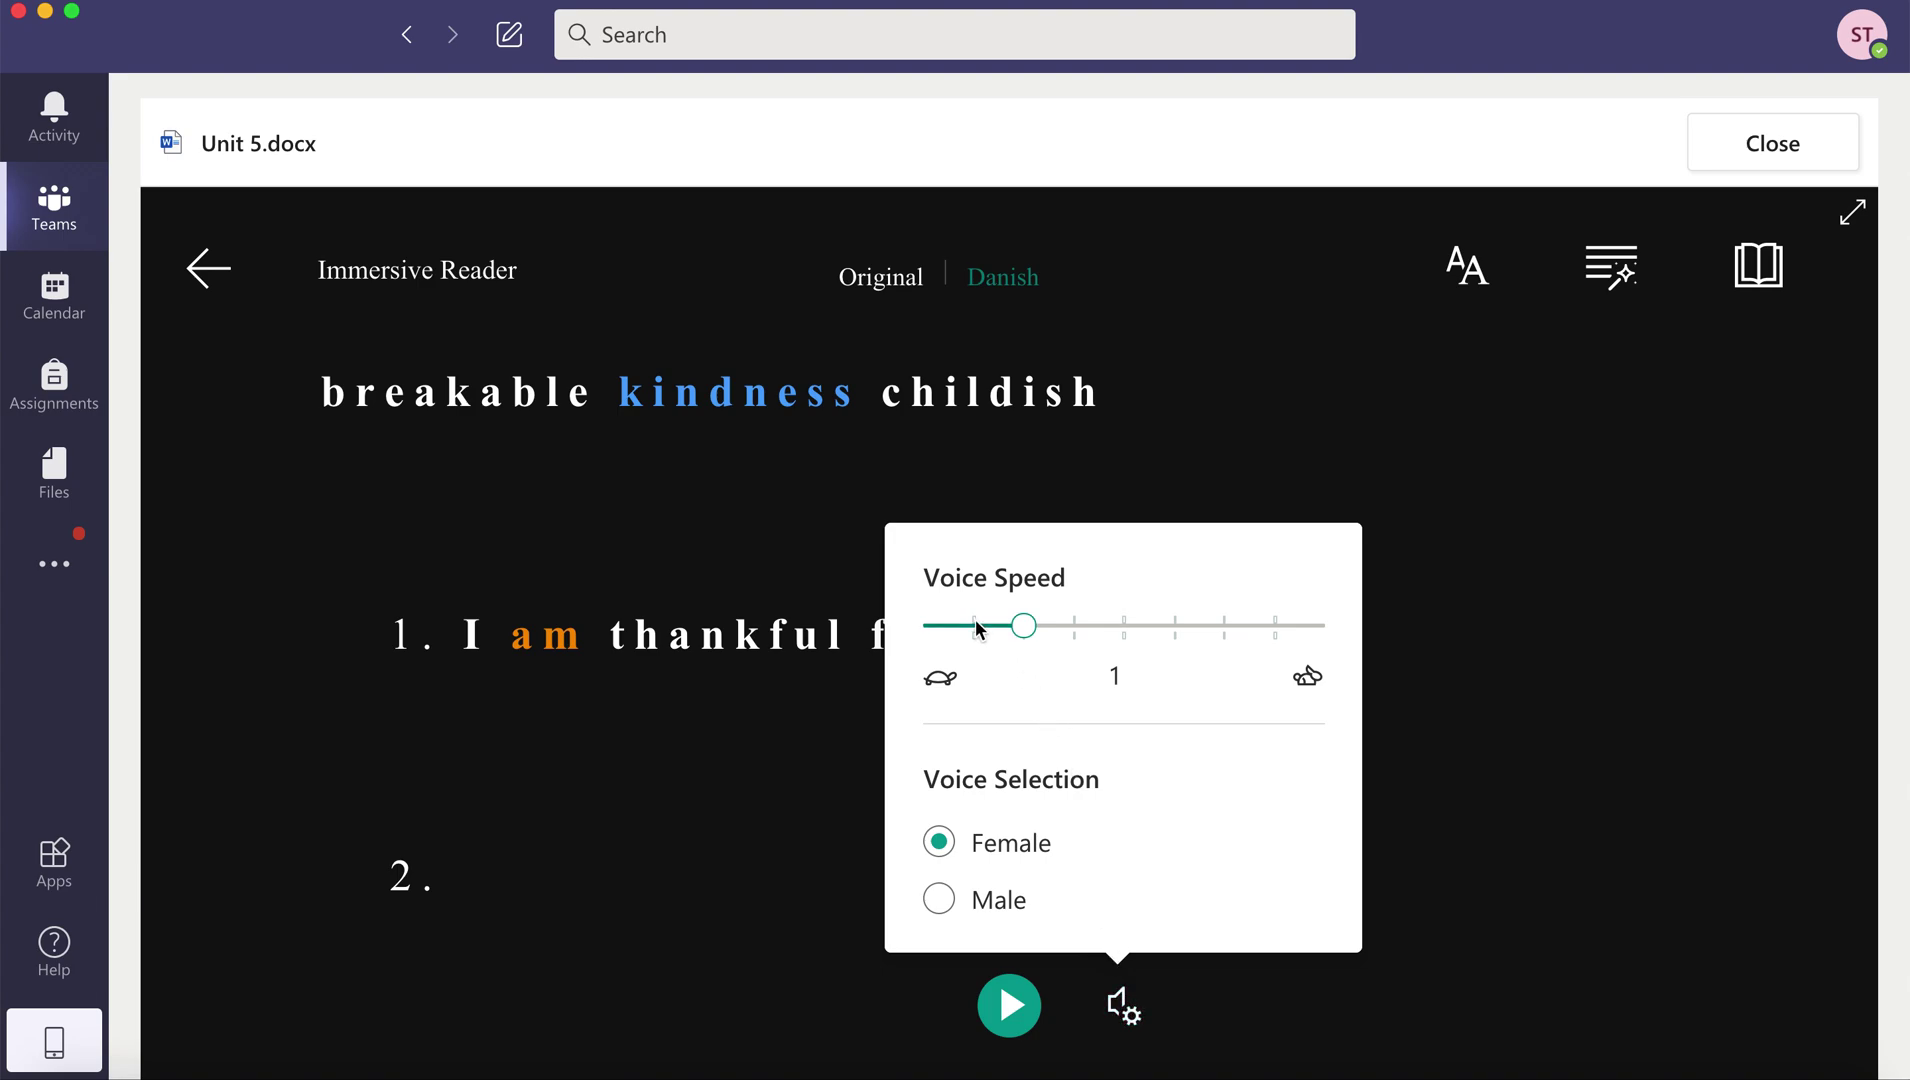
mouse_move(978, 628)
mouse_down()
mouse_move(1108, 630)
mouse_move(985, 634)
mouse_up()
click(950, 902)
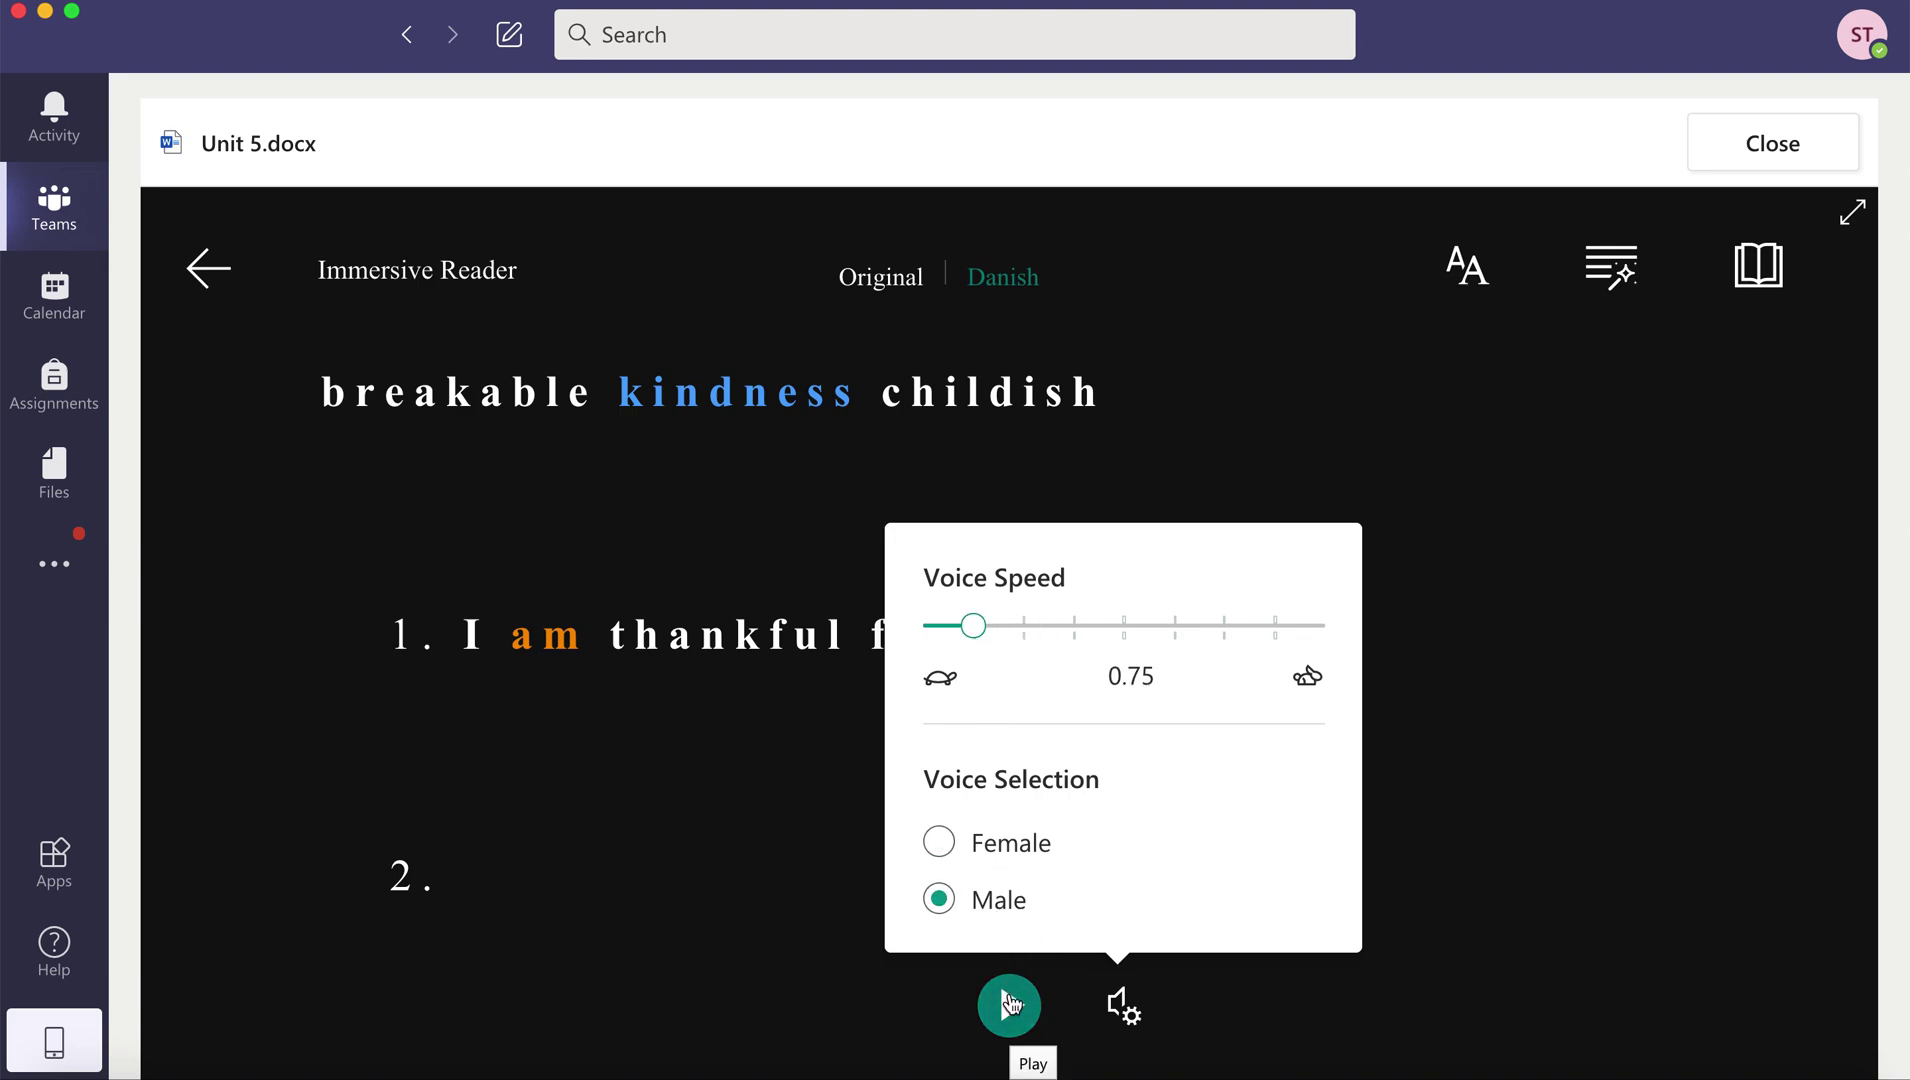
click(1010, 1003)
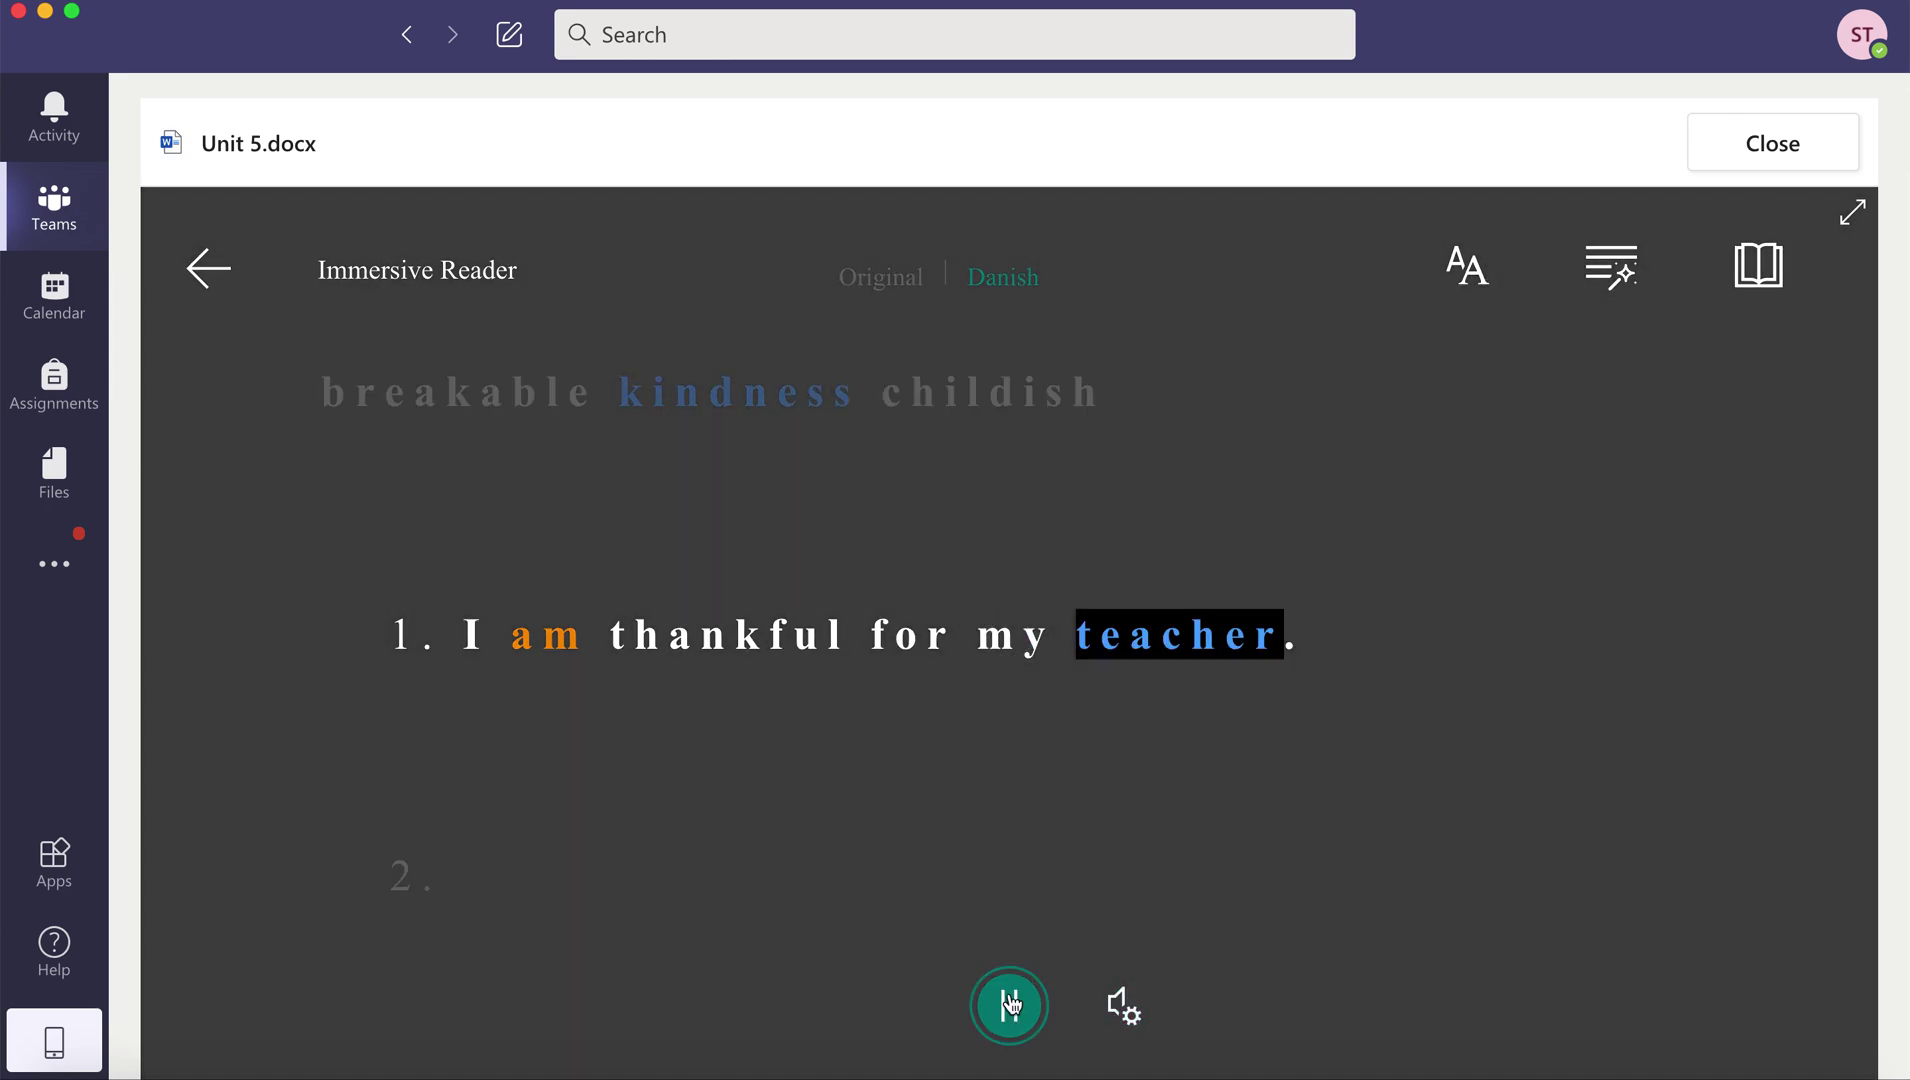
click(1010, 1003)
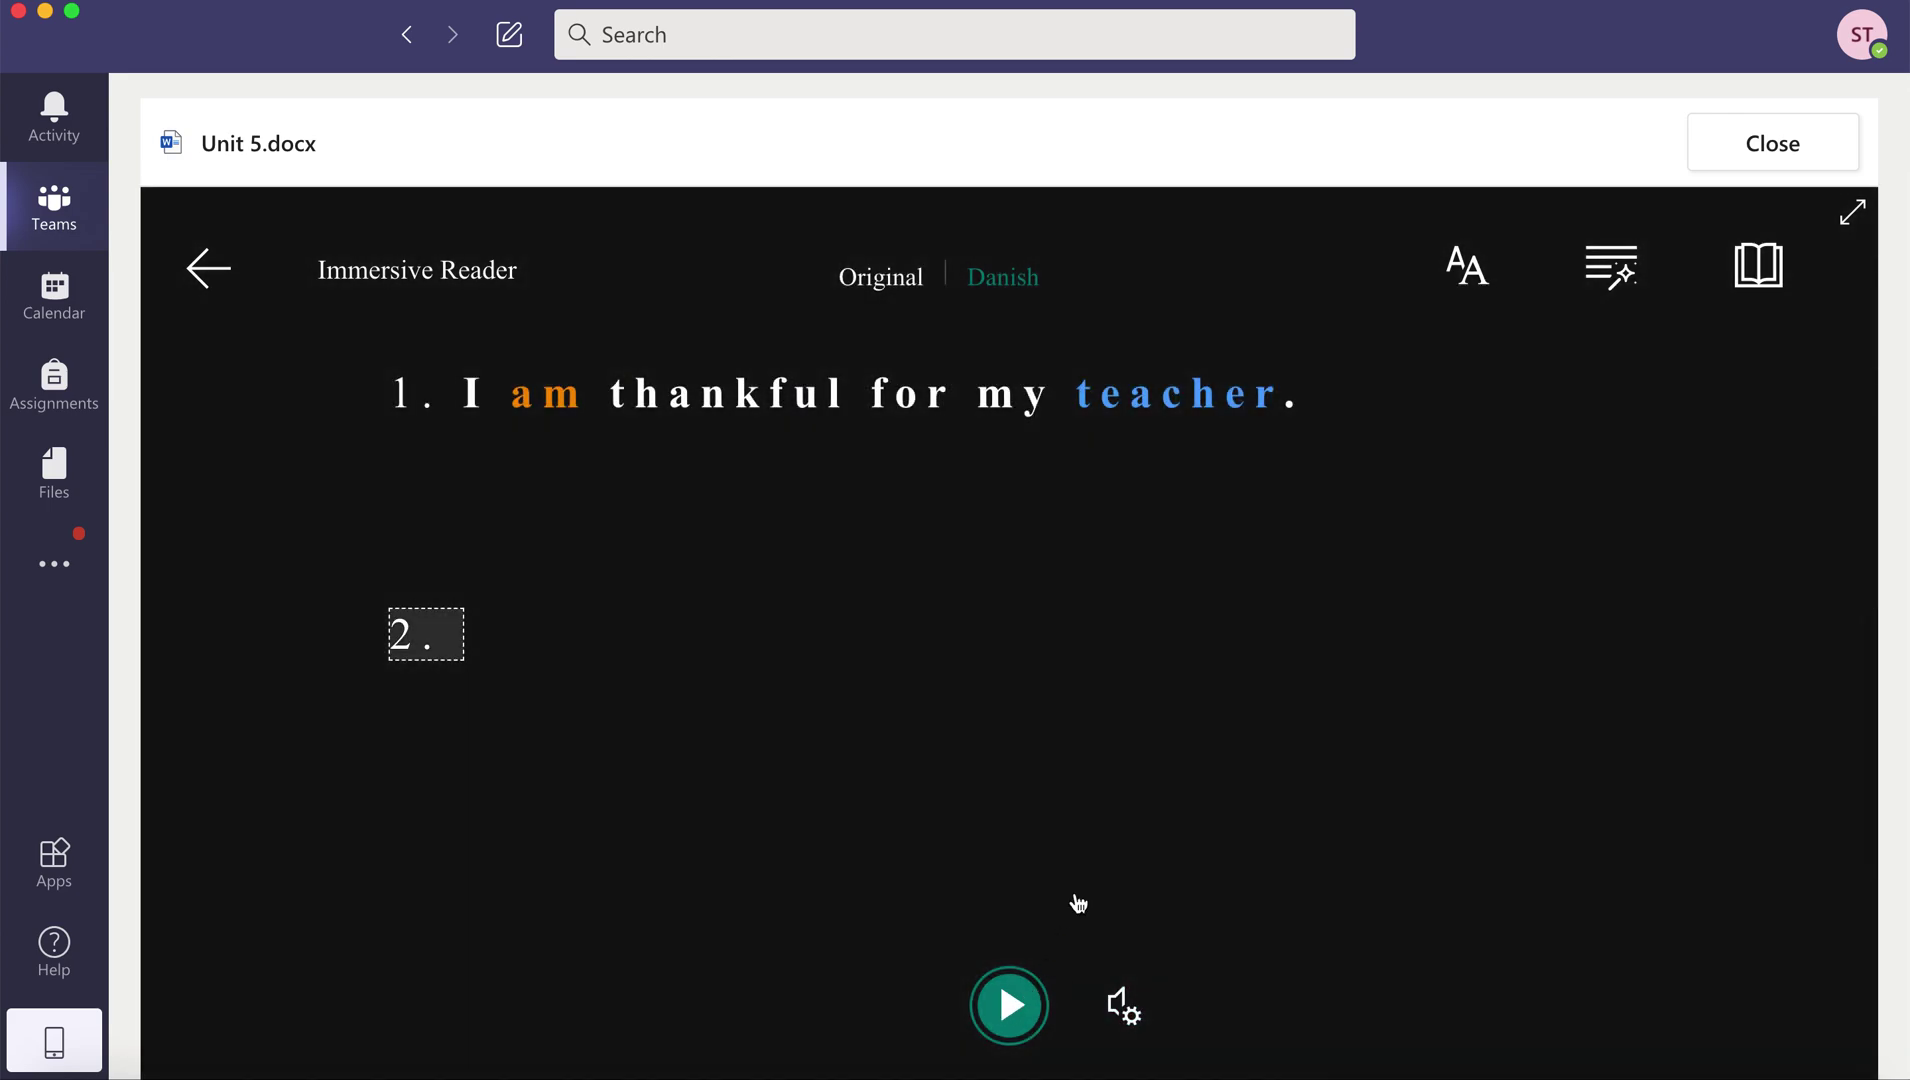
scroll(1119, 748, down, 3)
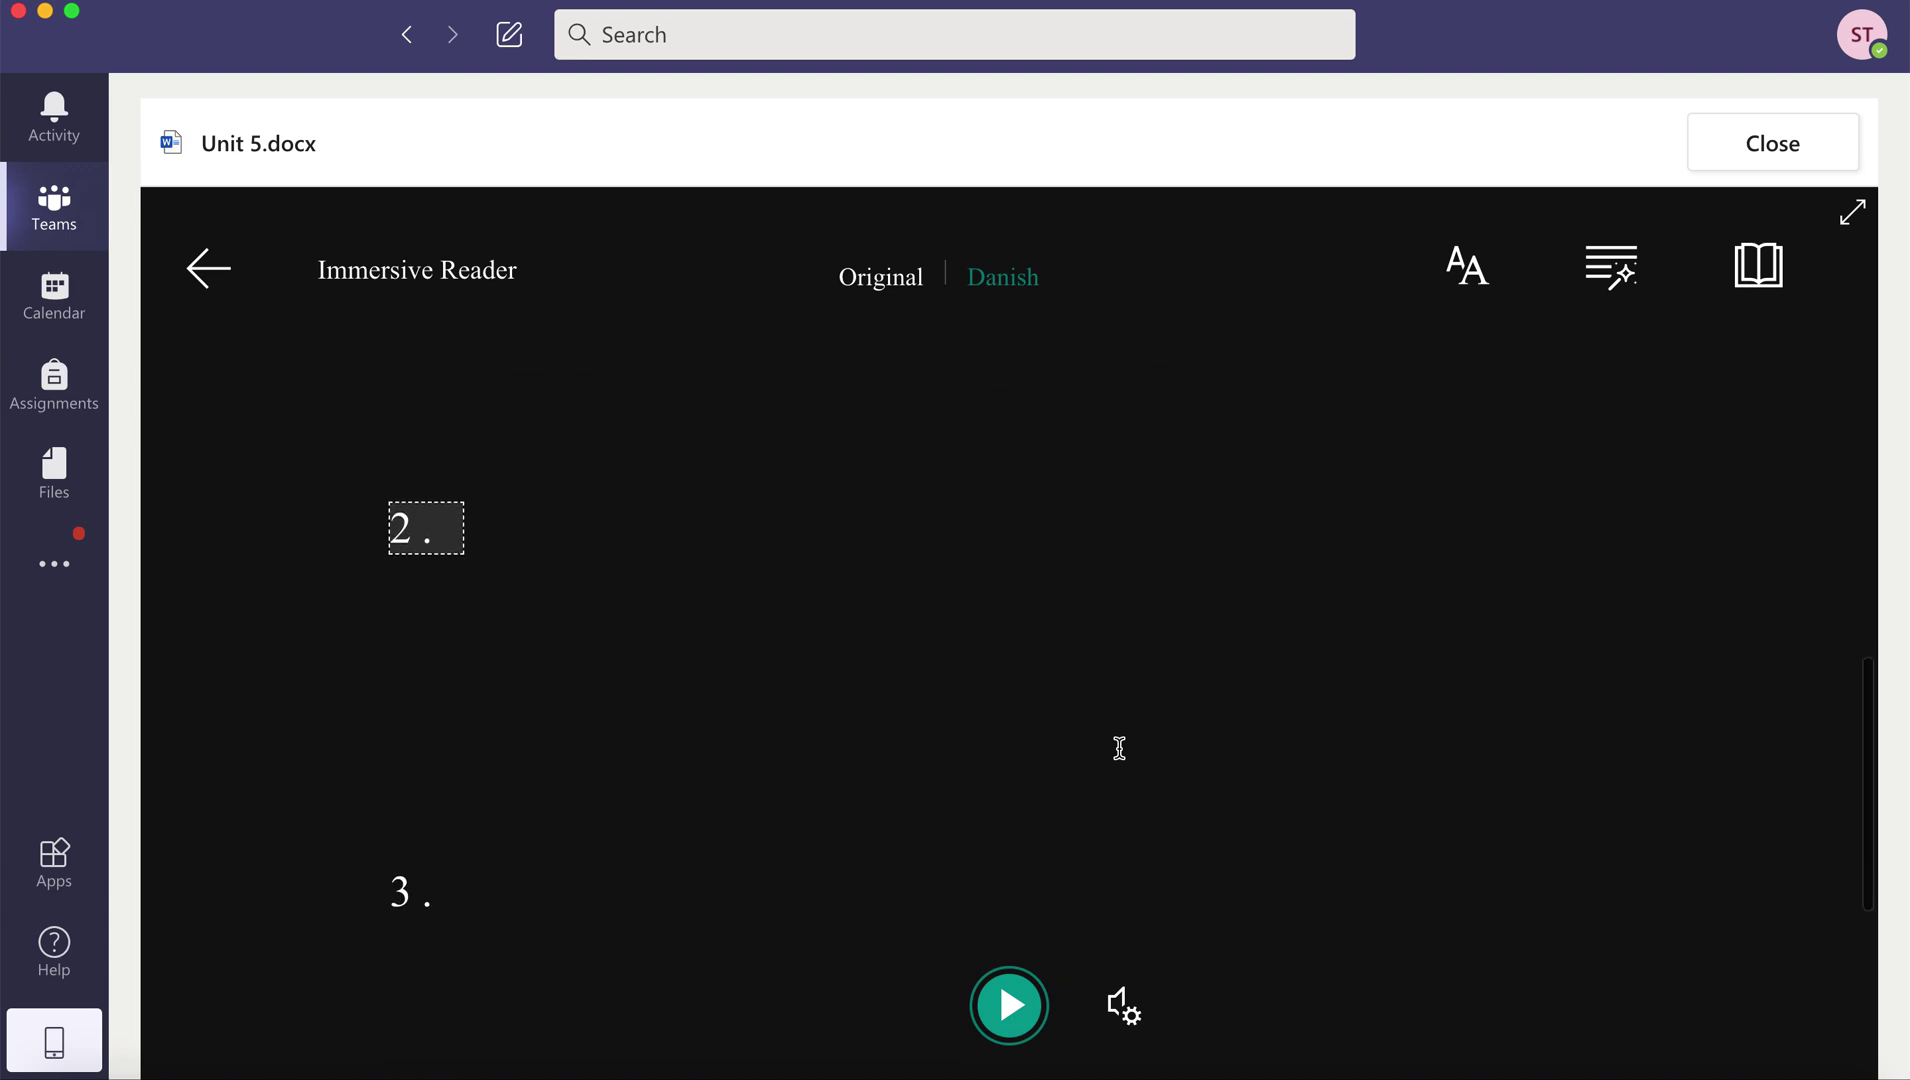